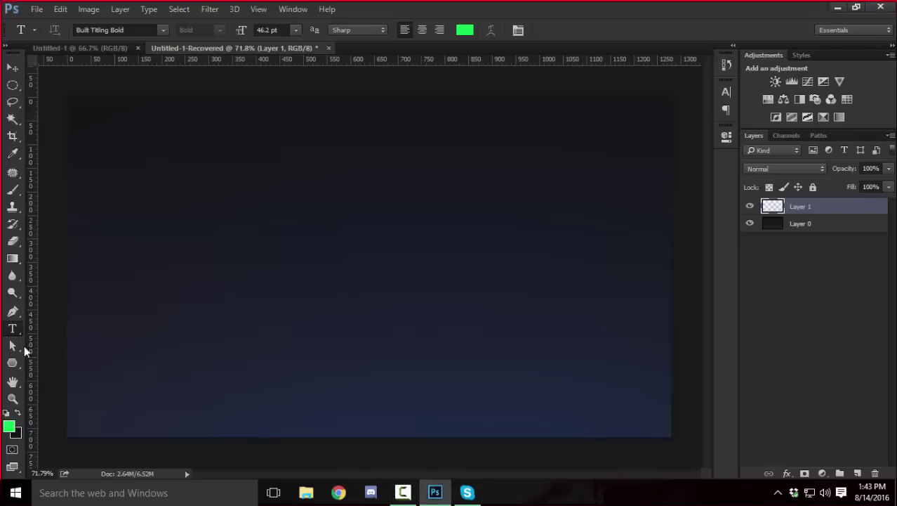
Set the foreground colour to white (ffffff).
left_click(9, 427)
type("ffffff")
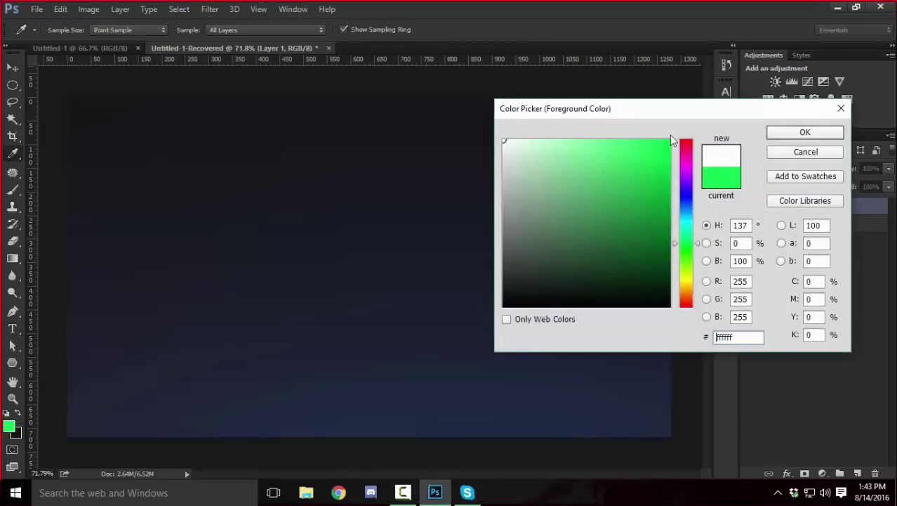
left_click(827, 138)
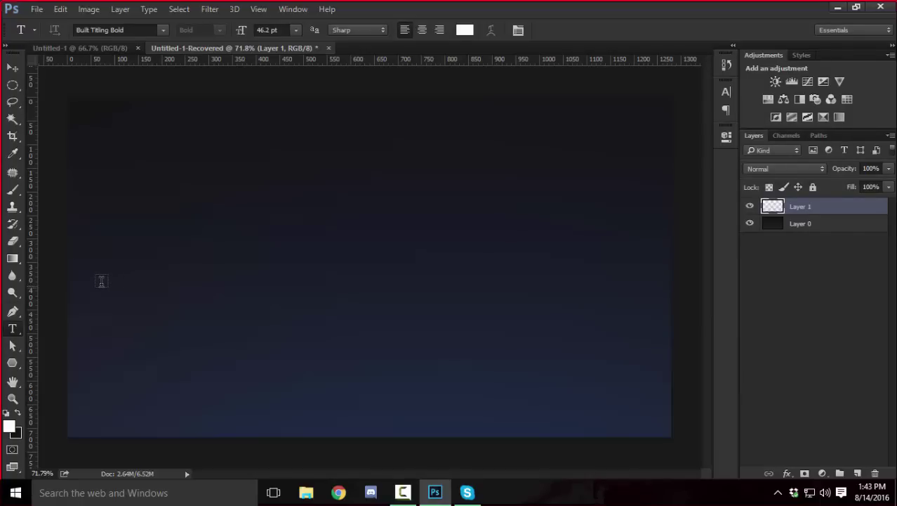
Return to the Type tool, ready to add text.
left_click(12, 84)
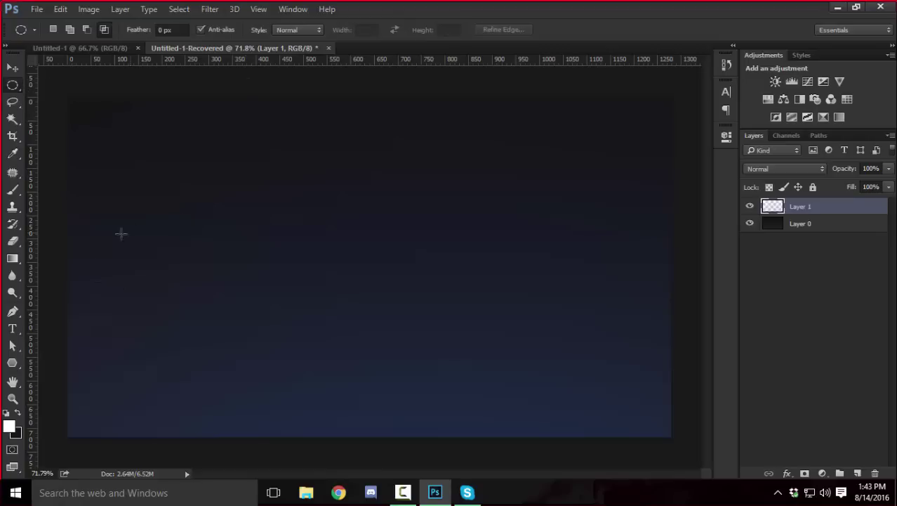
left_click(12, 329)
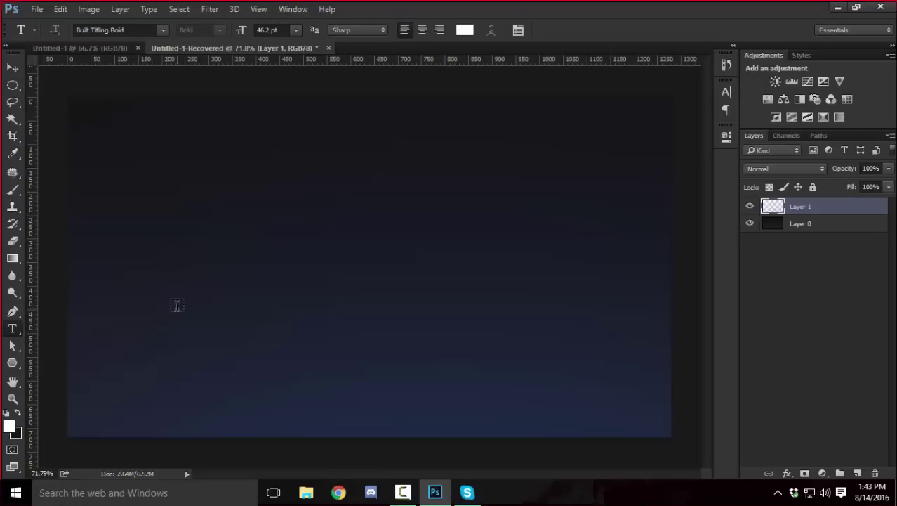
scroll(177, 305, "down", 1)
scroll(177, 305, "up", 3)
scroll(177, 305, "down", 4)
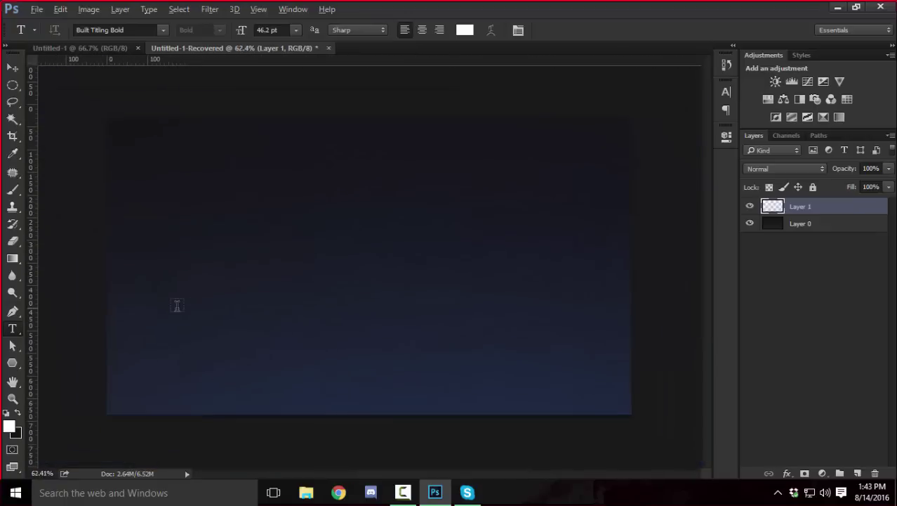
scroll(177, 306, "up", 3)
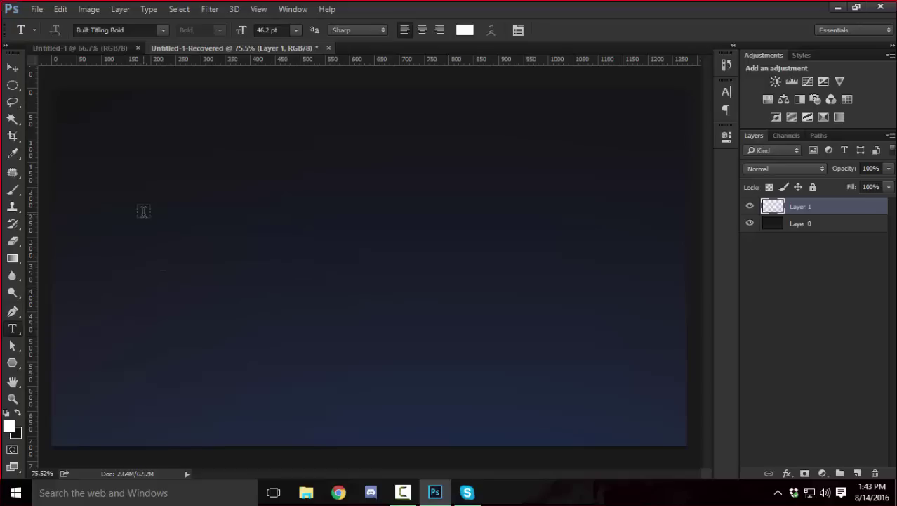
Type CHESPINJR98 on the left of the canvas, select it, and filter fonts by 'goth'.
left_click(110, 274)
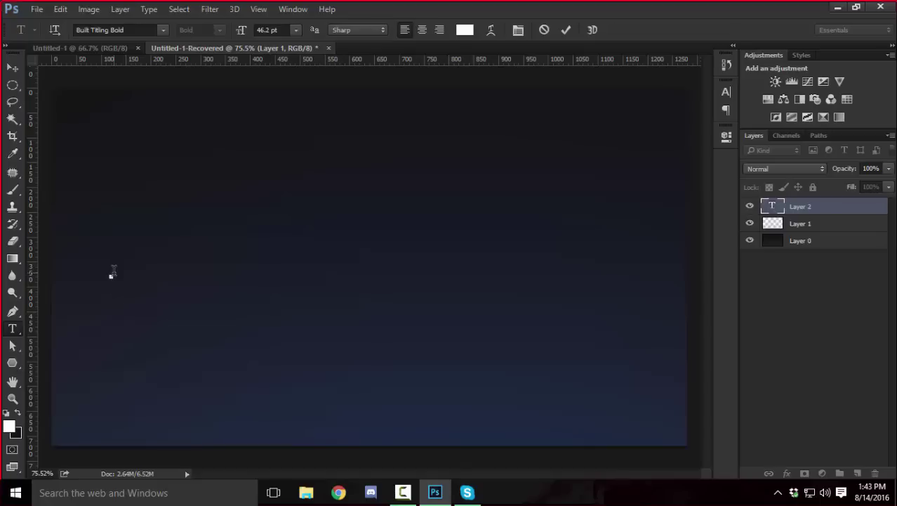
type("CHESPIN")
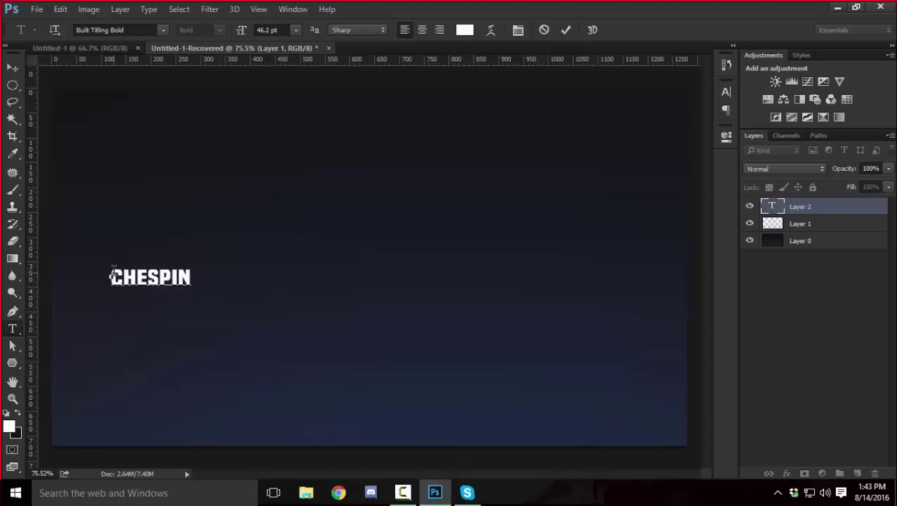
type("JR98")
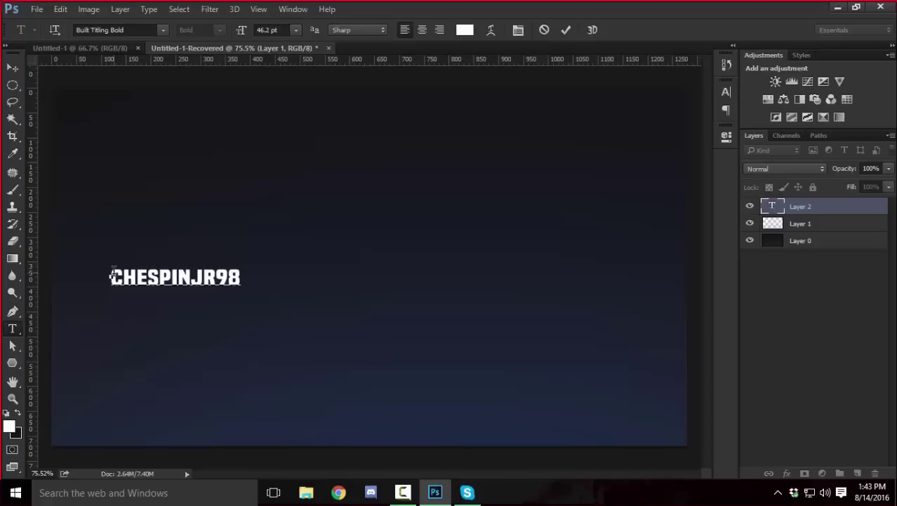
key("ctrl+a")
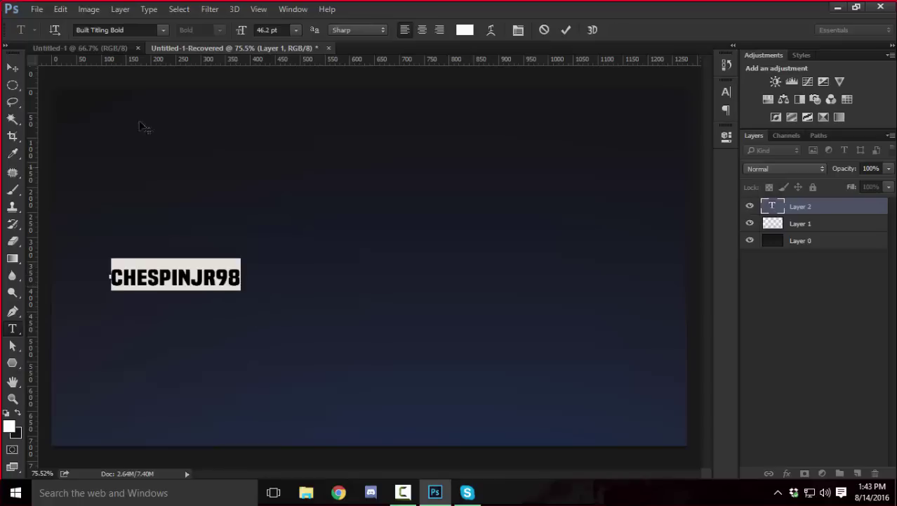
left_click(168, 32)
type("goth")
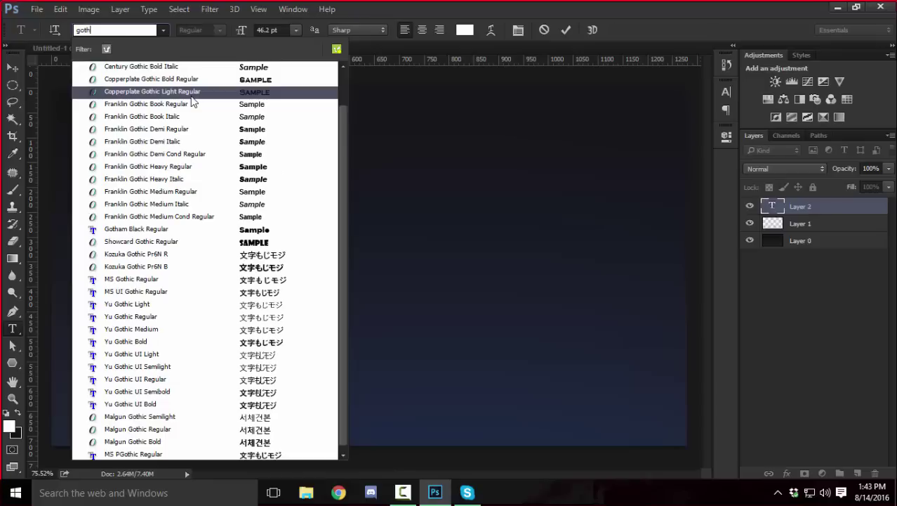
Apply Gotham Black Regular with vertical and horizontal scale at 100%.
left_click(258, 232)
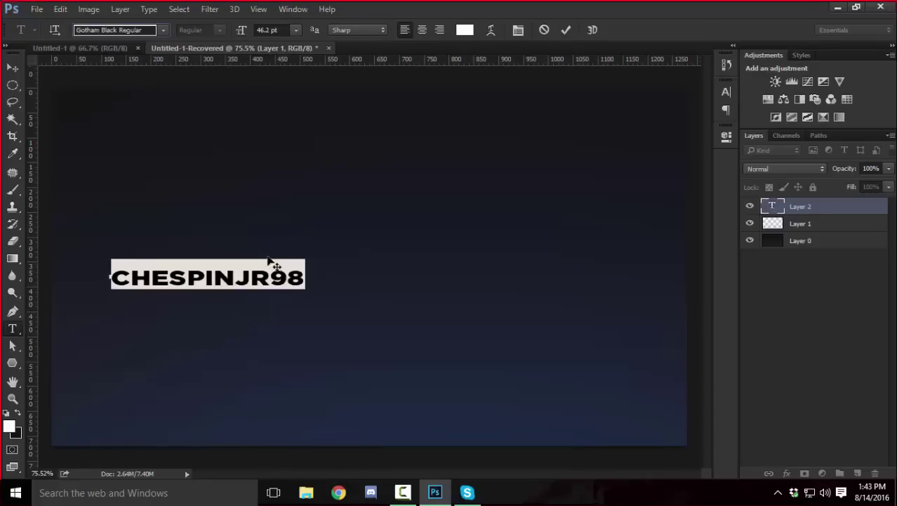
left_click(728, 137)
left_click(726, 92)
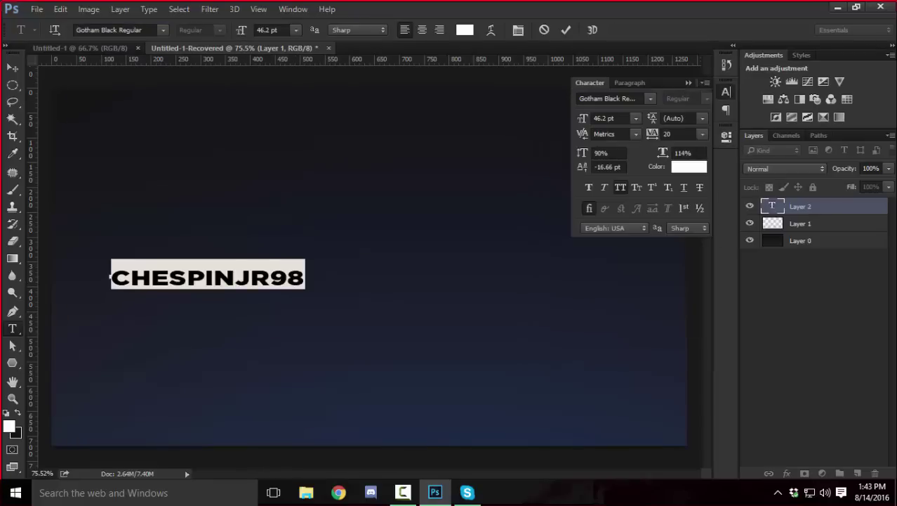
left_click(621, 152)
type("100")
key("Return")
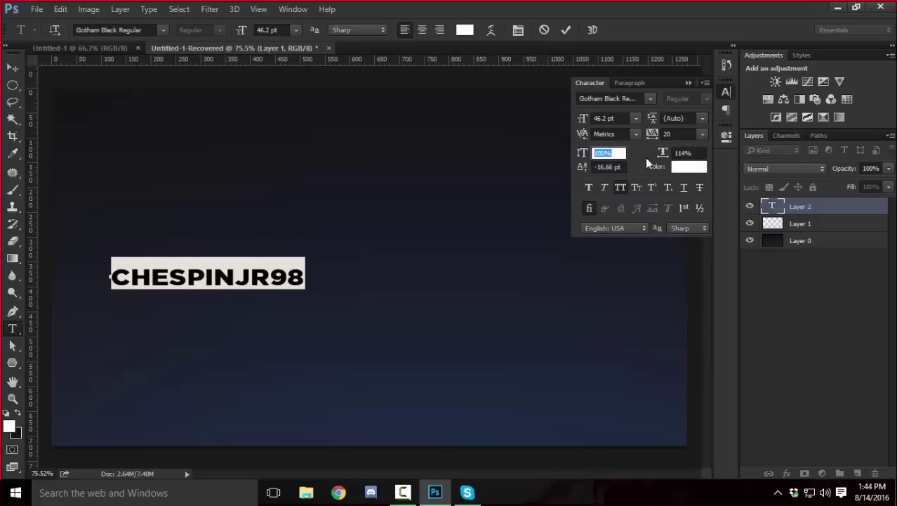
left_click(685, 153)
key("Down")
key("Down")
key("Down")
key("Down")
key("Down")
key("Down")
key("Down")
key("Down")
key("Down")
key("Down")
key("Down")
key("Down")
key("Down")
key("Down")
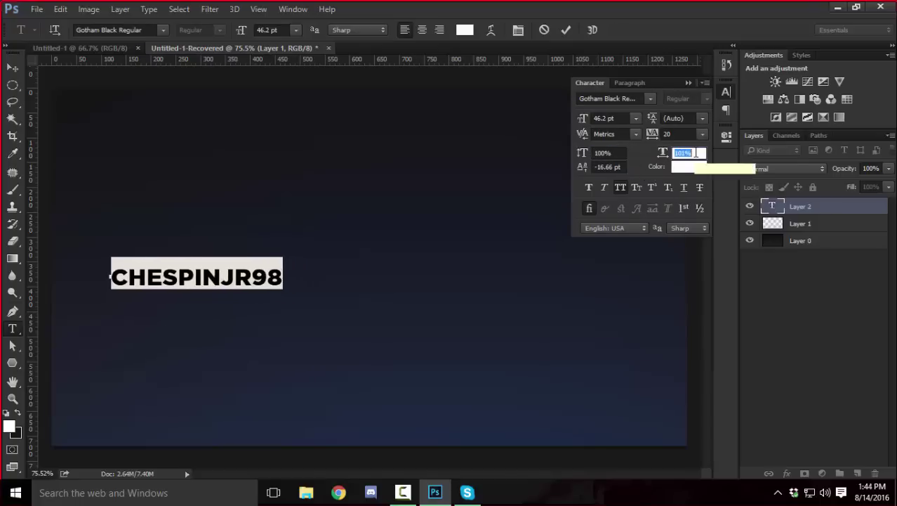
Enlarge the text to about twice its size and shift it toward the canvas centre.
left_click(688, 83)
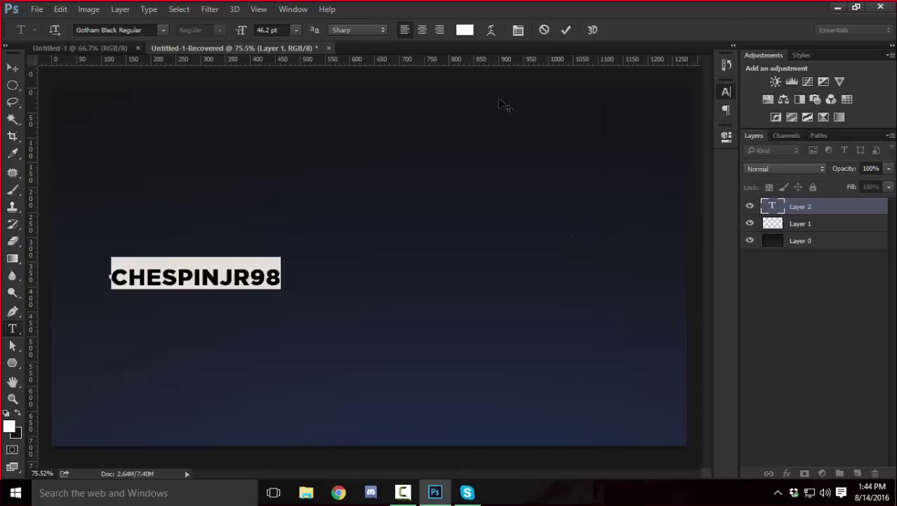
left_click(12, 68)
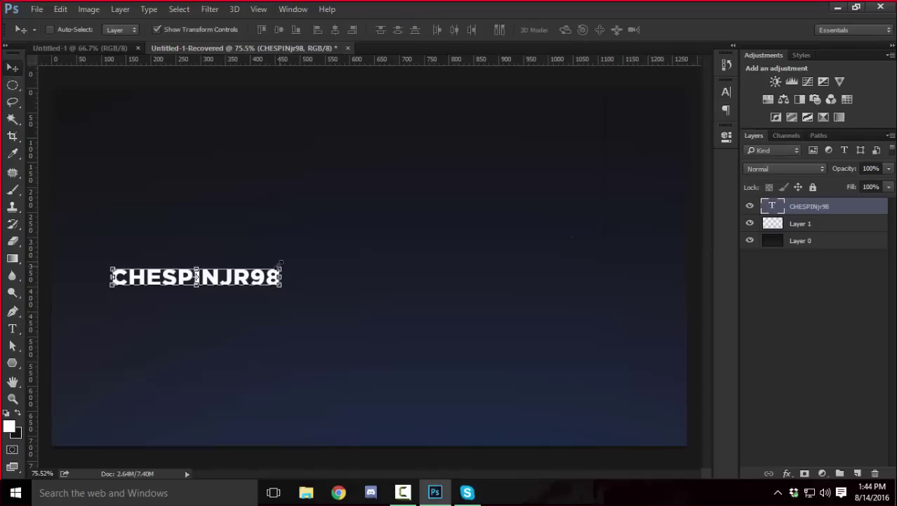
left_click_drag(281, 268, 455, 242)
left_click_drag(411, 267, 466, 249)
key("Return")
Tighten the CHESPINJR98 letter tracking to -100.
left_click(13, 328)
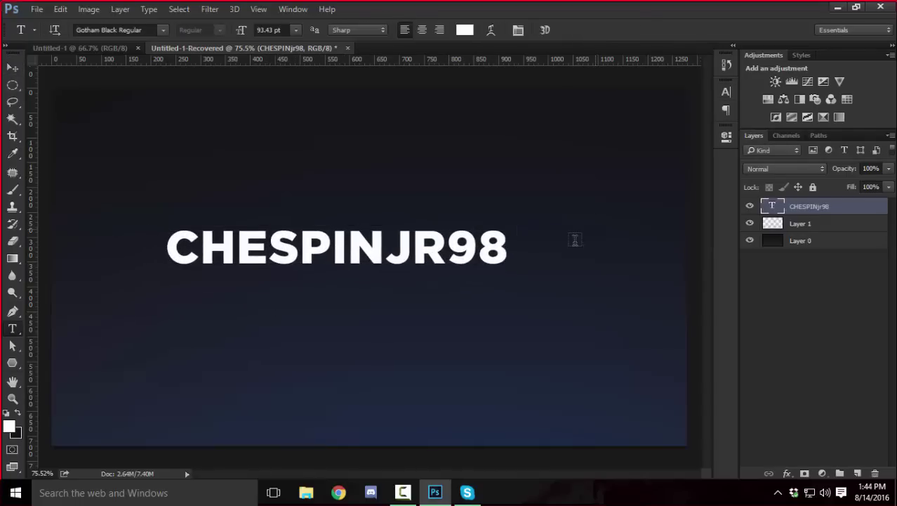
double_click(505, 244)
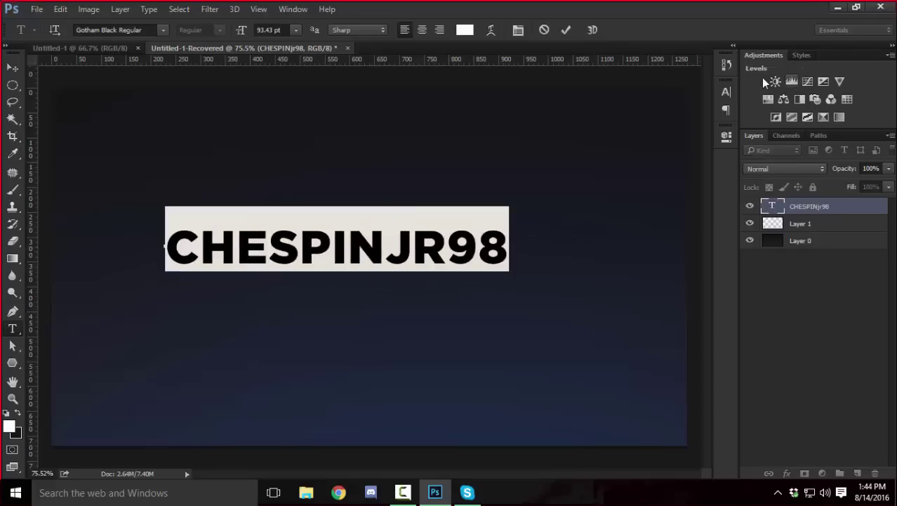
left_click(724, 93)
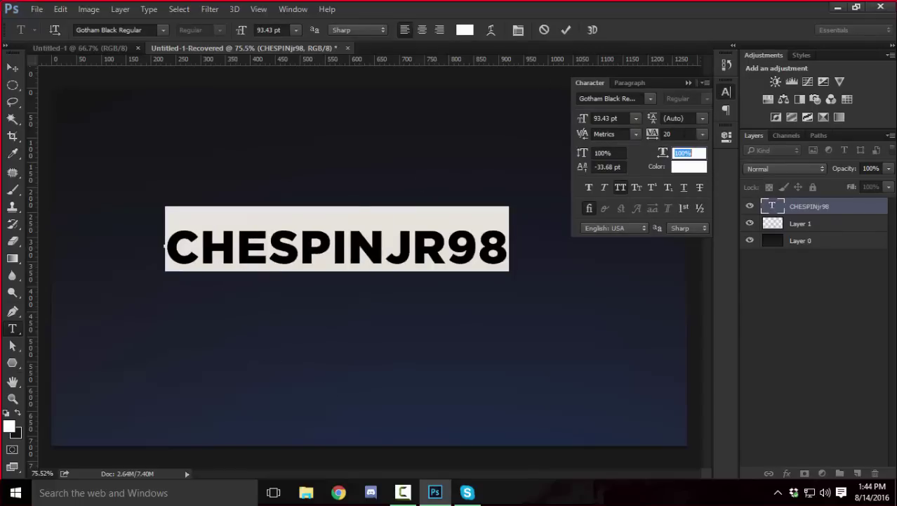
left_click(683, 134)
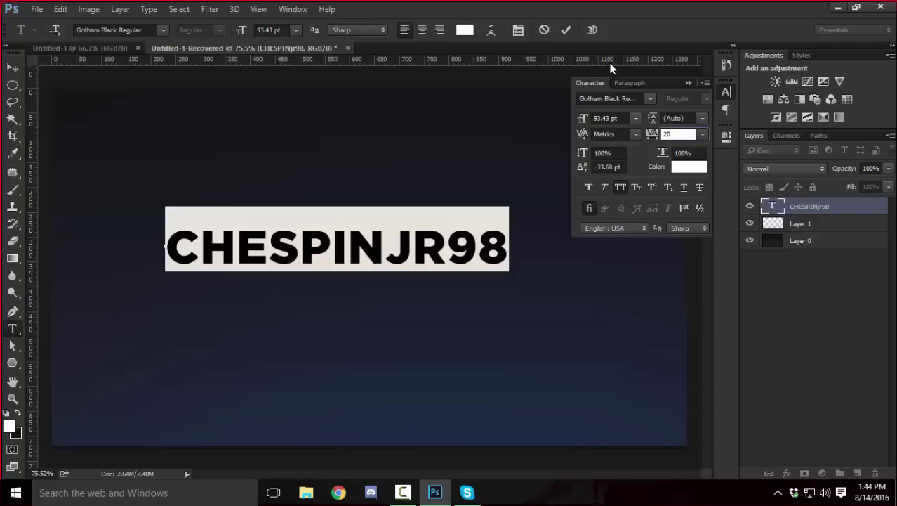
left_click(695, 82)
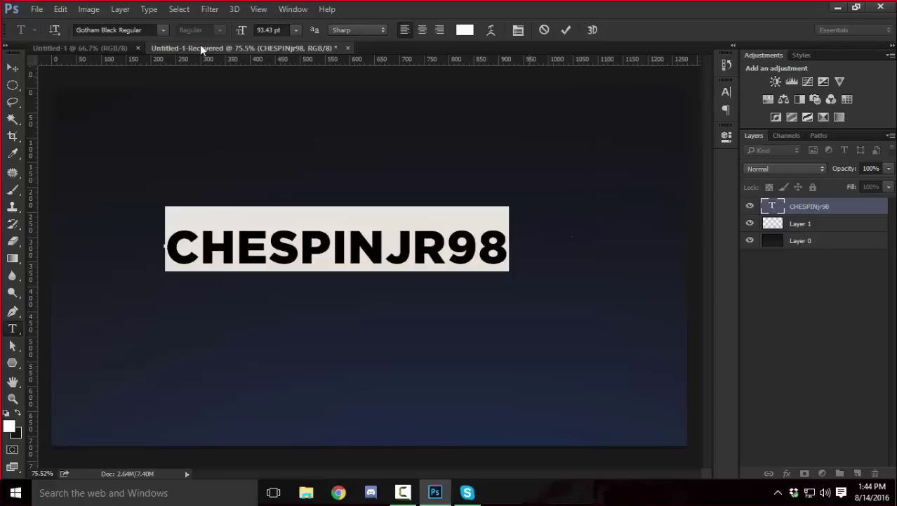
left_click(291, 9)
left_click(301, 149)
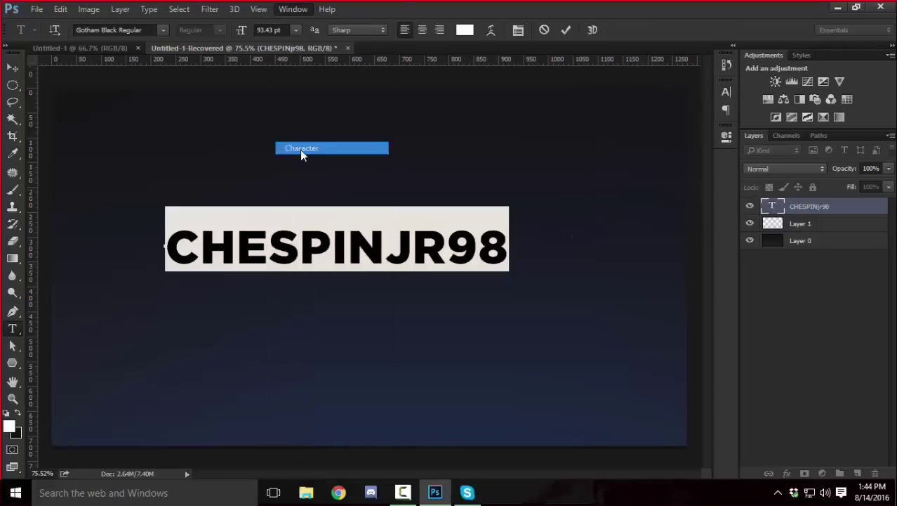
type("-100")
key("Return")
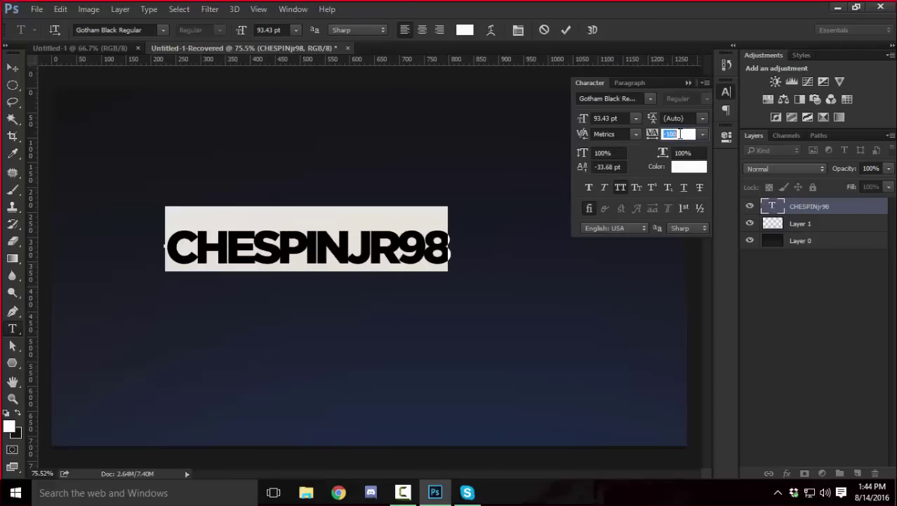
key("Up")
key("Up")
key("Down")
key("Down")
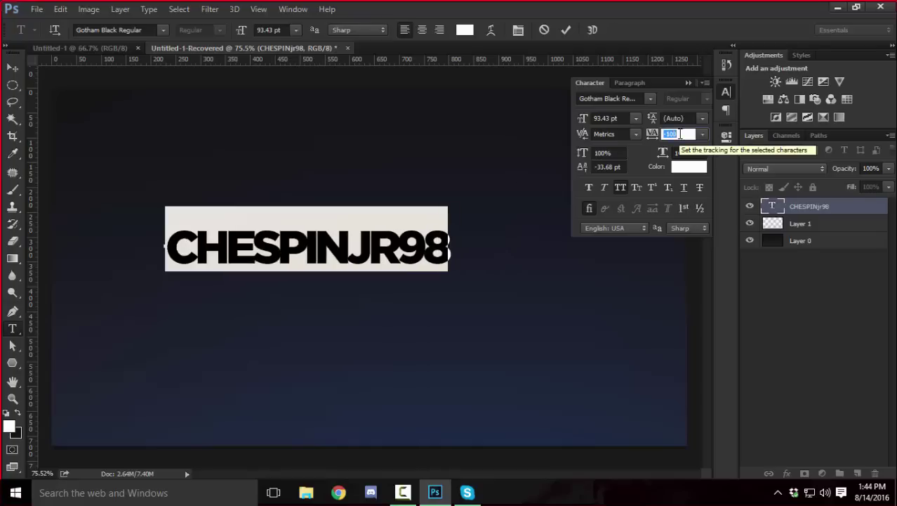
left_click(689, 81)
Duplicate the text below, reset the copy's tracking to 0 and narrow it to about 80% width.
left_click(11, 67)
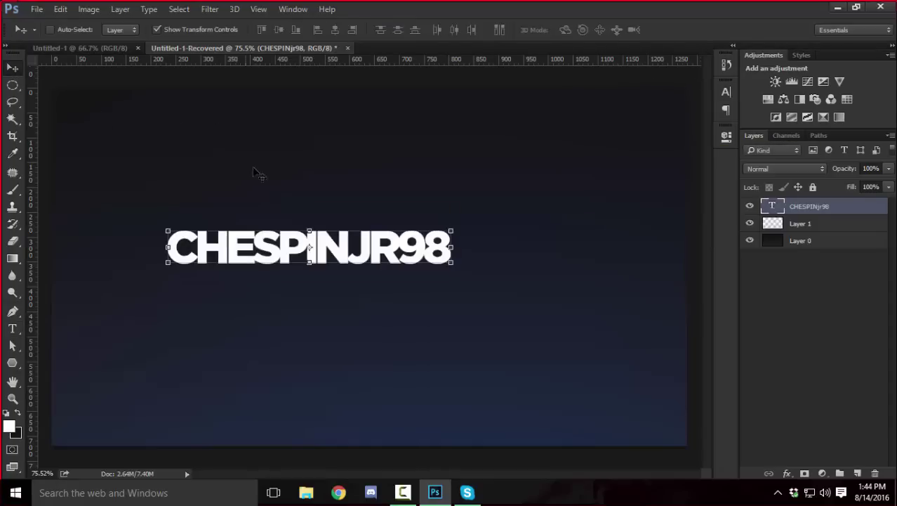
left_click_drag(360, 271, 360, 314)
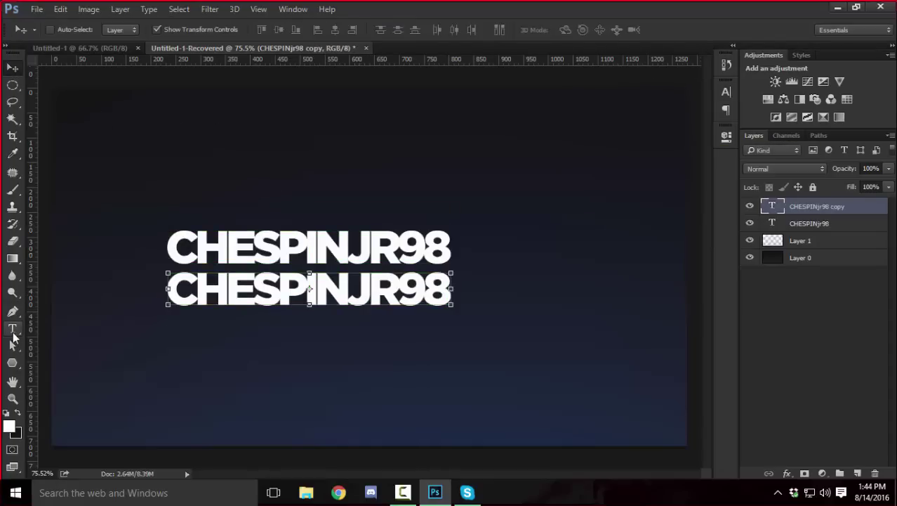
left_click(12, 328)
double_click(340, 295)
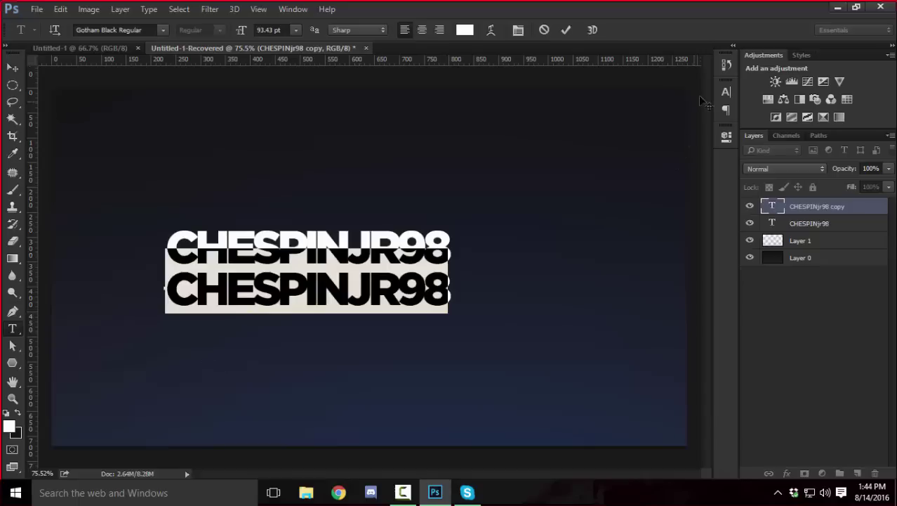
left_click(726, 91)
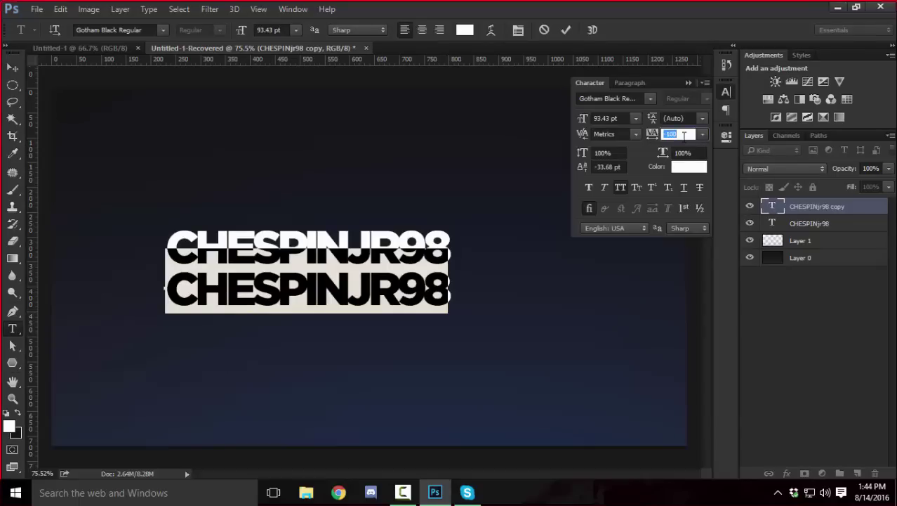
type("0")
key("Return")
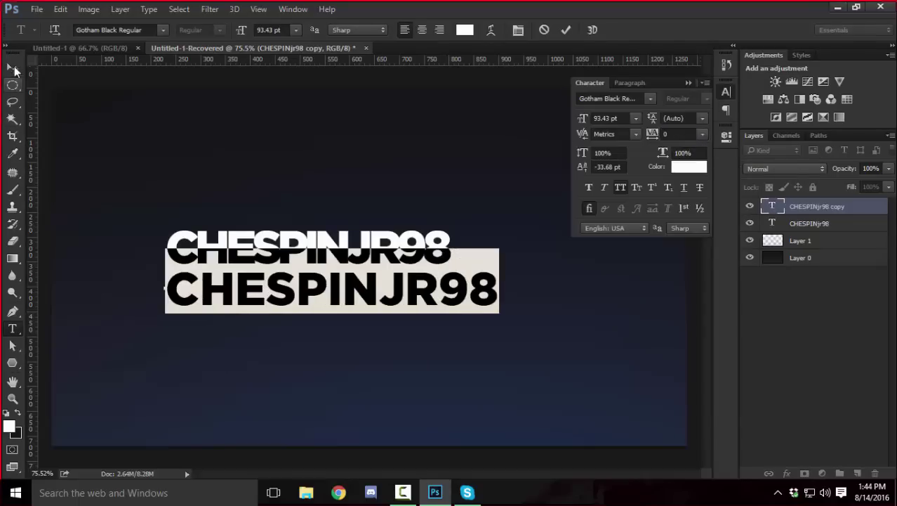
left_click(14, 68)
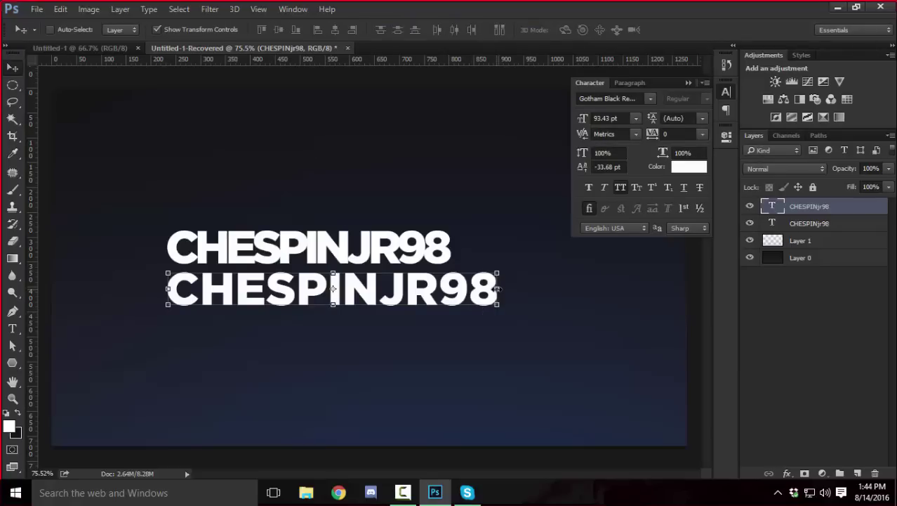
left_click_drag(497, 288, 431, 288)
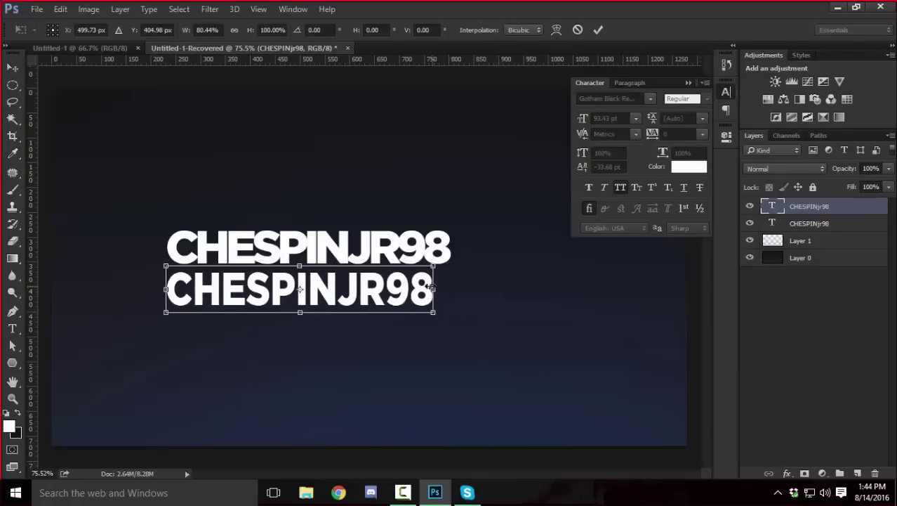
key("Return")
Delete the lower copy and move the remaining text right toward the canvas centre.
scroll(456, 258, "down", 1)
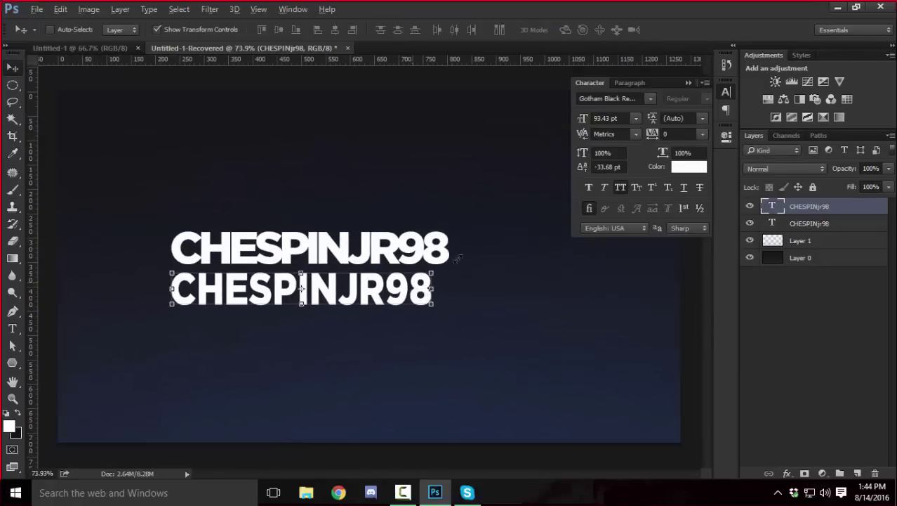
key("alt")
left_click(688, 82)
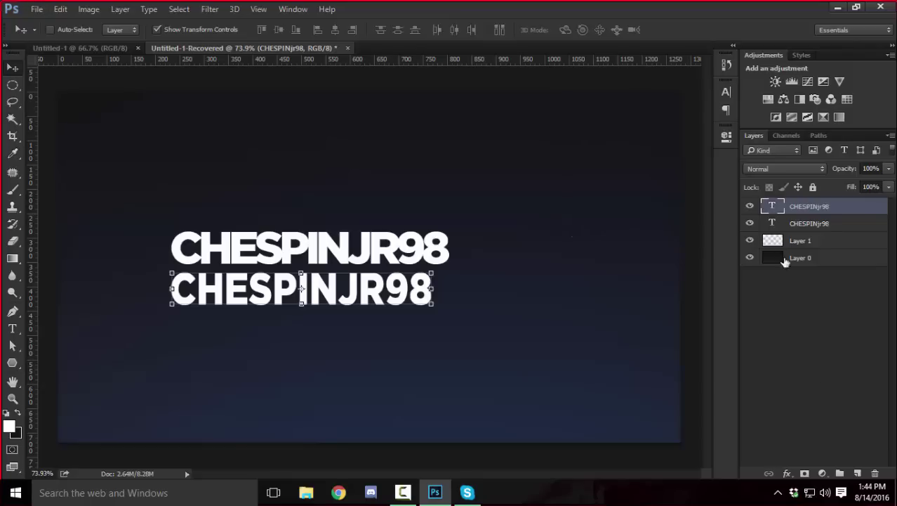
left_click(875, 474)
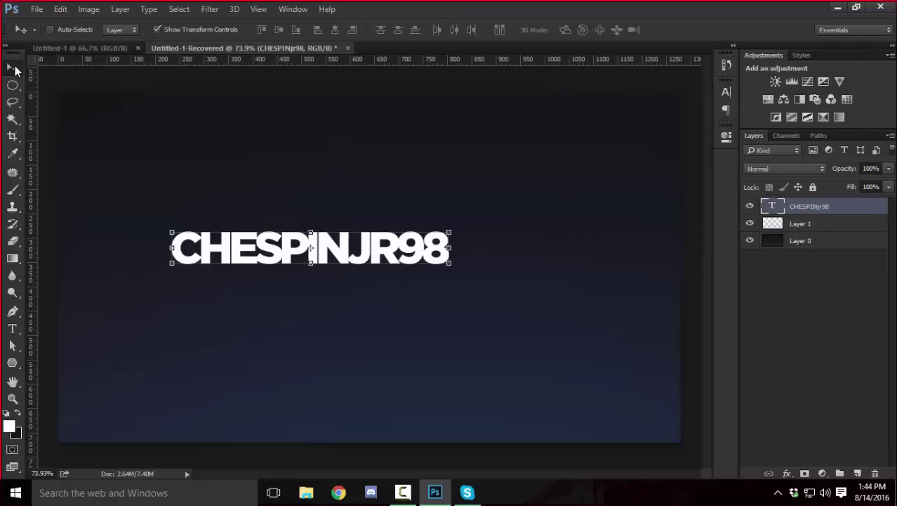
left_click_drag(346, 256, 401, 270)
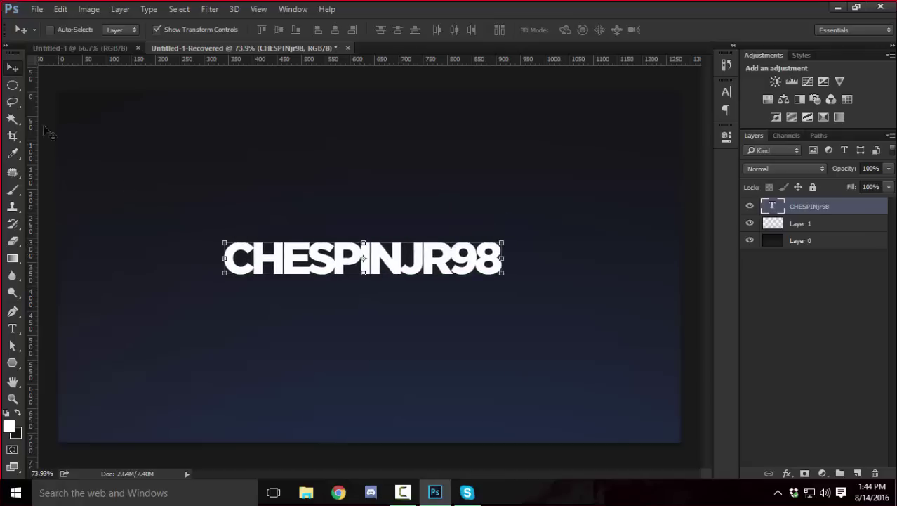
left_click(17, 88)
scroll(374, 226, "up", 3)
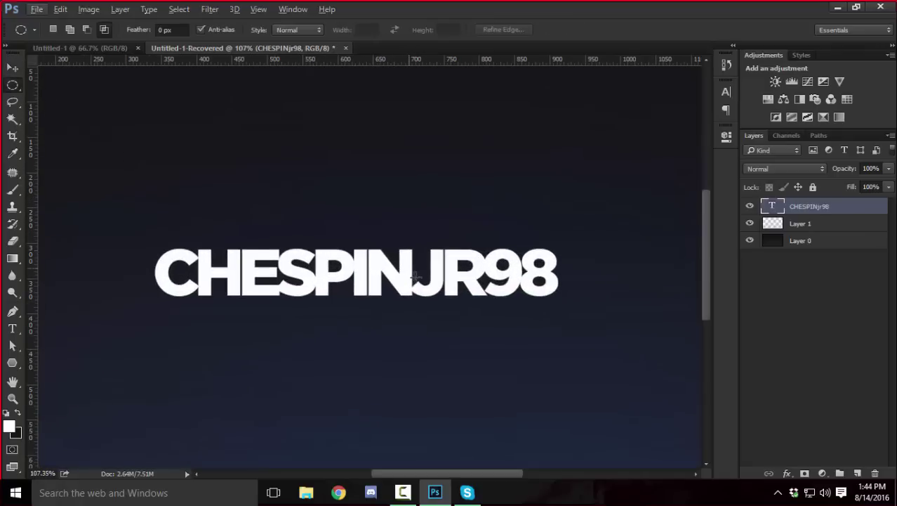
left_click(13, 67)
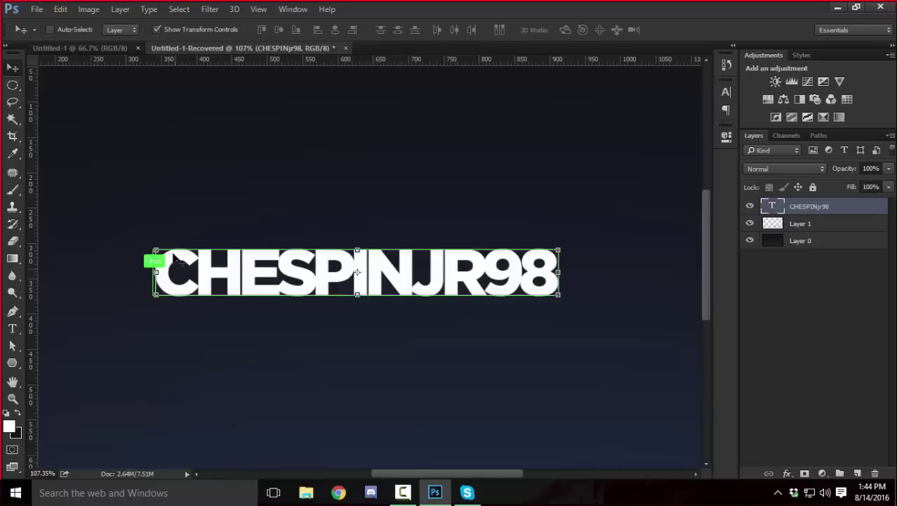
scroll(475, 230, "down", 3)
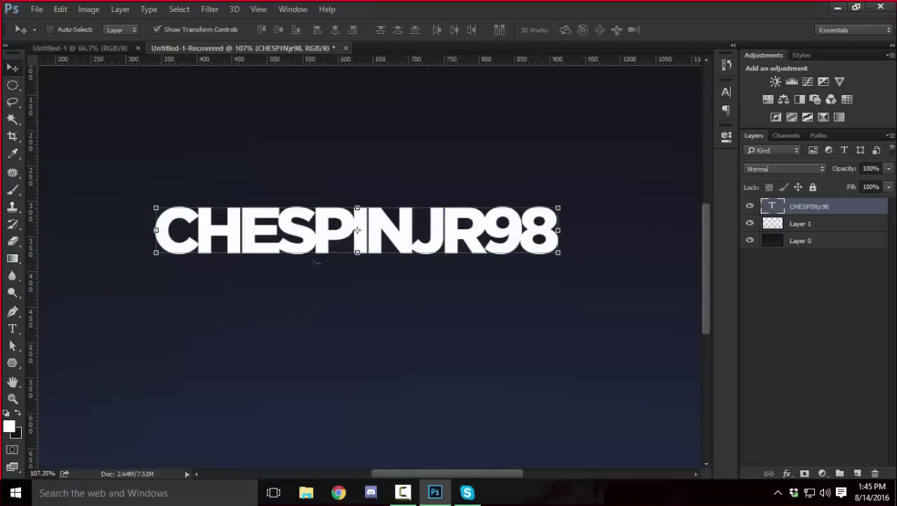
Convert the CHESPINJR98 text layer to a shape from its right-click menu.
scroll(410, 217, "up", 2)
scroll(435, 232, "down", 2)
right_click(844, 213)
left_click(856, 212)
right_click(857, 212)
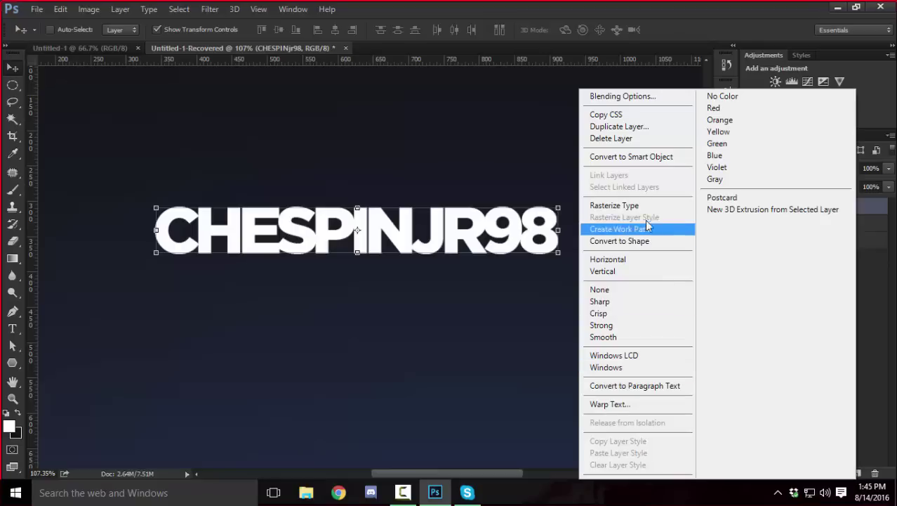
left_click(649, 243)
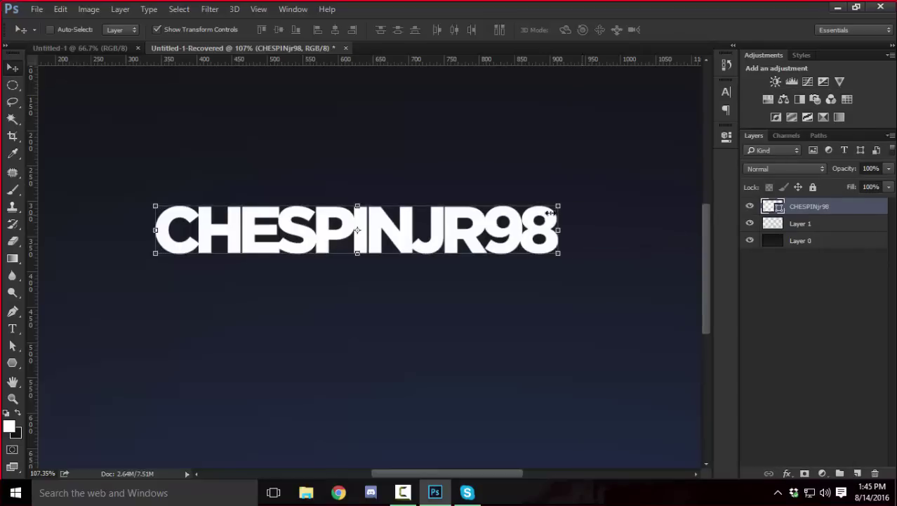
left_click(12, 311)
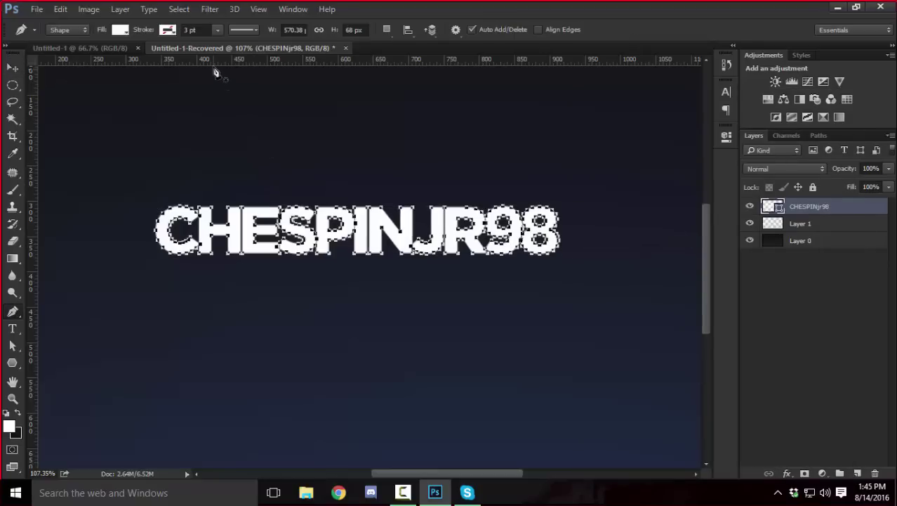
Set the shape's stroke alignment to Outside.
scroll(195, 244, "up", 5)
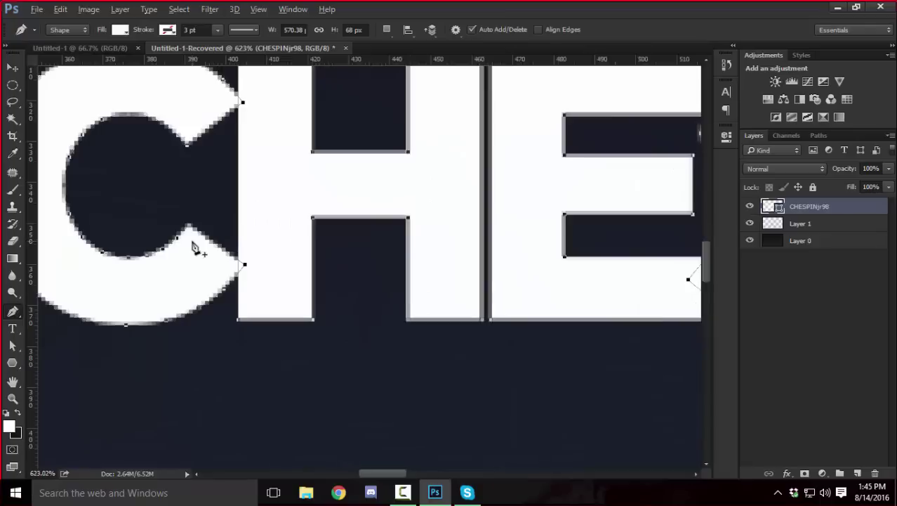
scroll(195, 245, "down", 3)
scroll(195, 244, "up", 6)
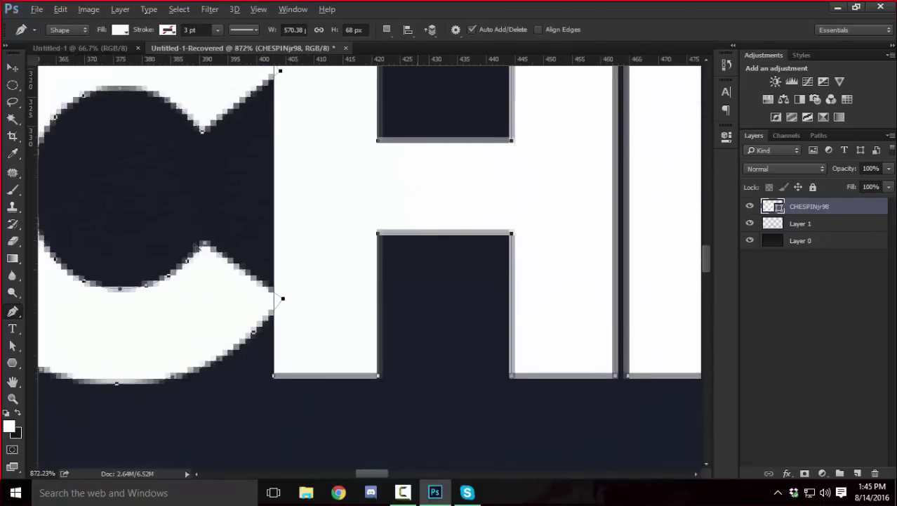
scroll(194, 244, "down", 6)
scroll(194, 244, "up", 4)
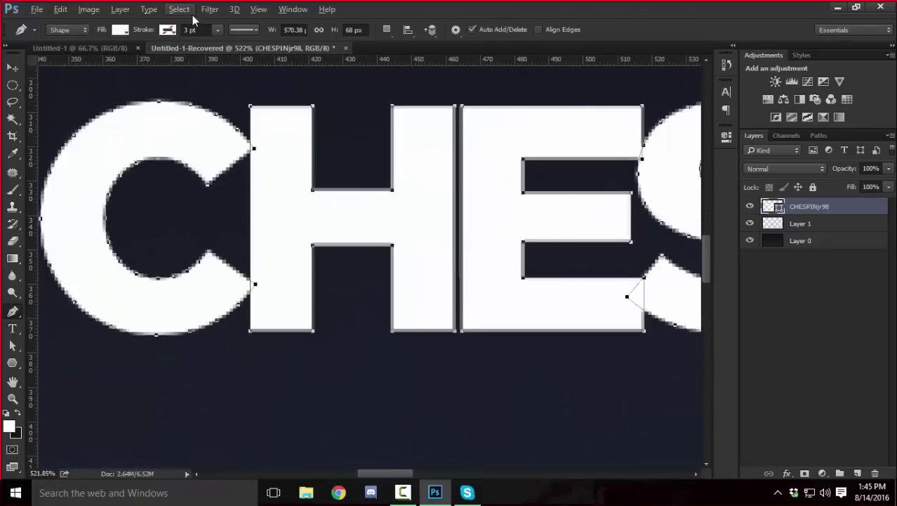
left_click(242, 30)
left_click(204, 171)
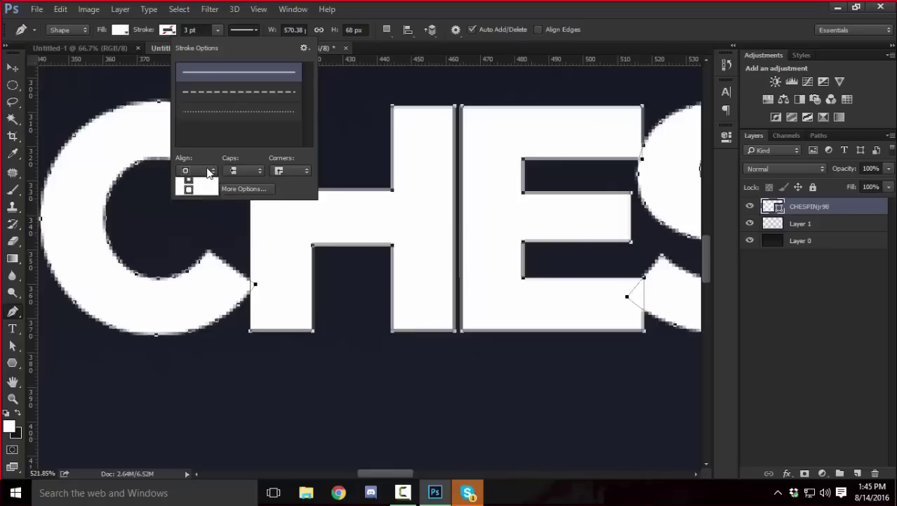
left_click(193, 210)
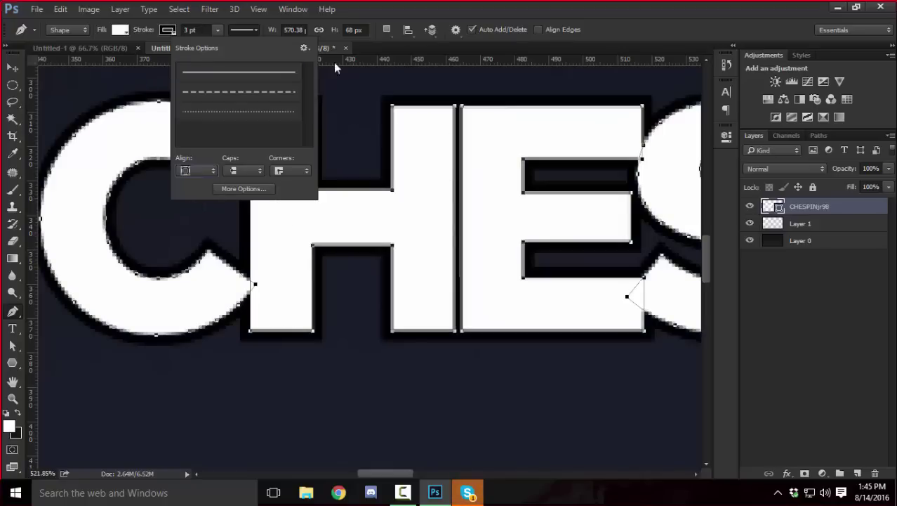
left_click(202, 172)
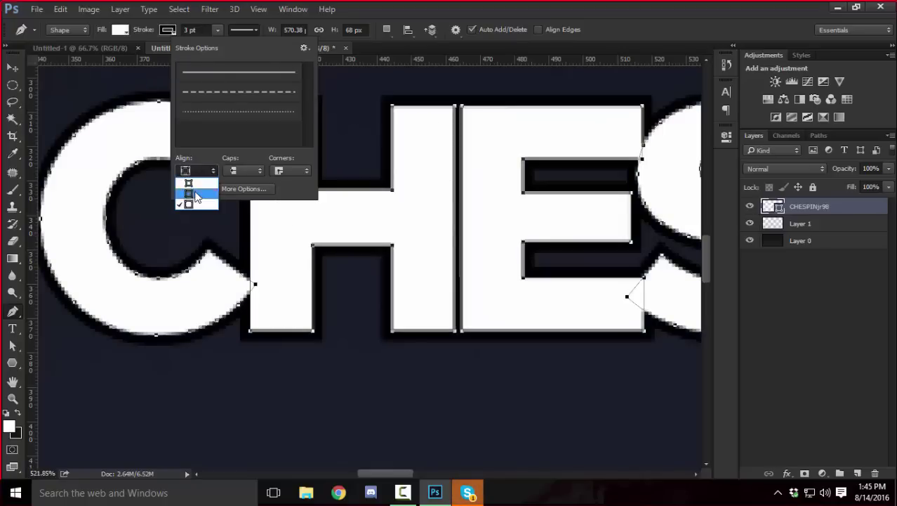
left_click(195, 193)
left_click(200, 172)
left_click(200, 203)
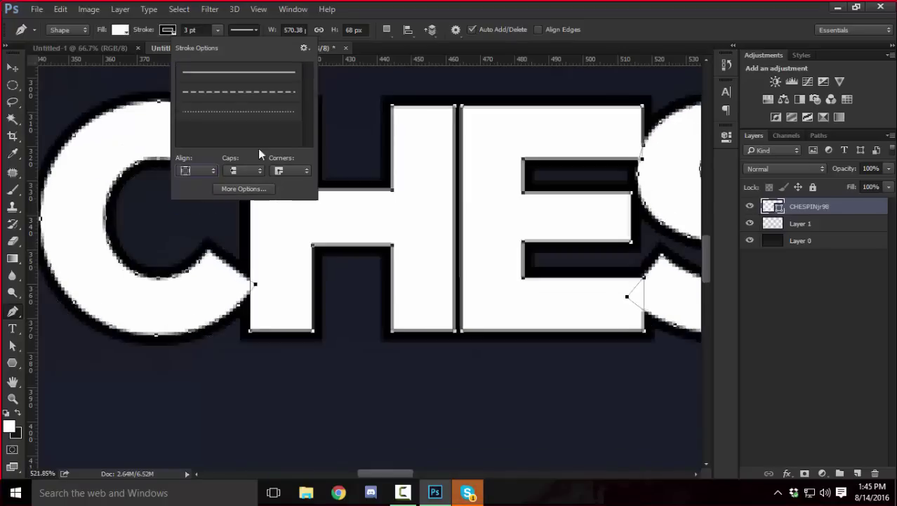
left_click(170, 30)
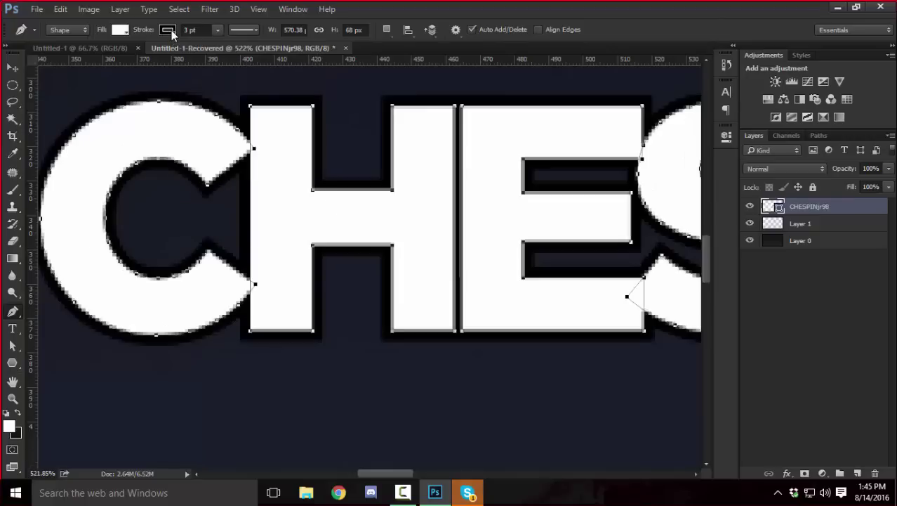
Give the outline a dark navy stroke colour.
left_click(170, 31)
left_click(143, 99)
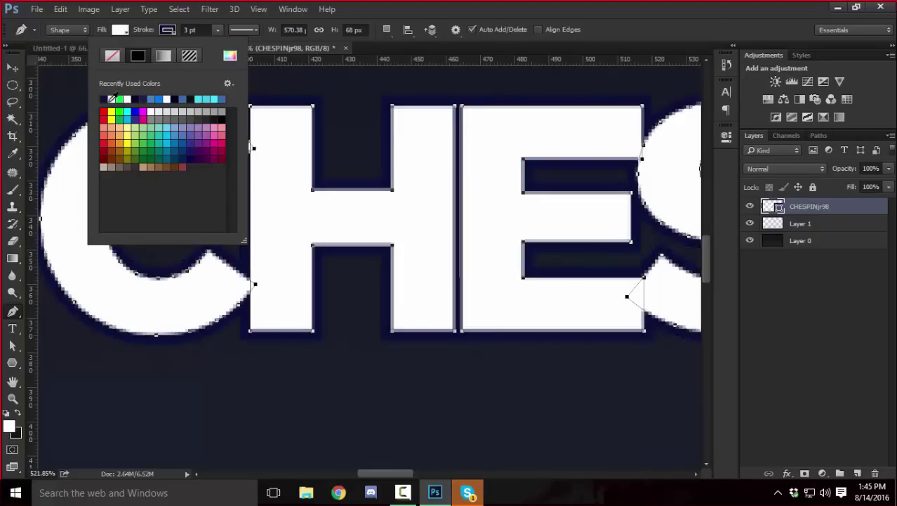
left_click(139, 97)
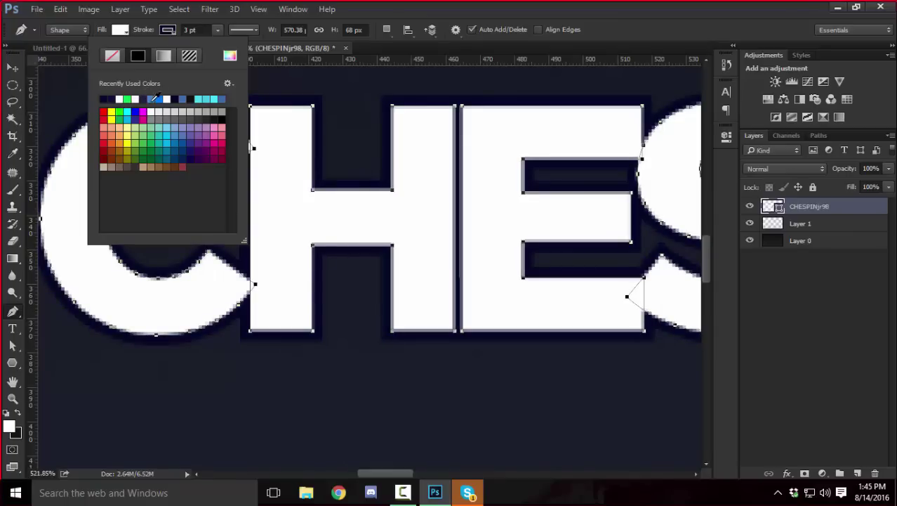
left_click(143, 97)
Set the foreground to near-black blue (#000e1a) and apply a dark recent stroke colour.
left_click(9, 426)
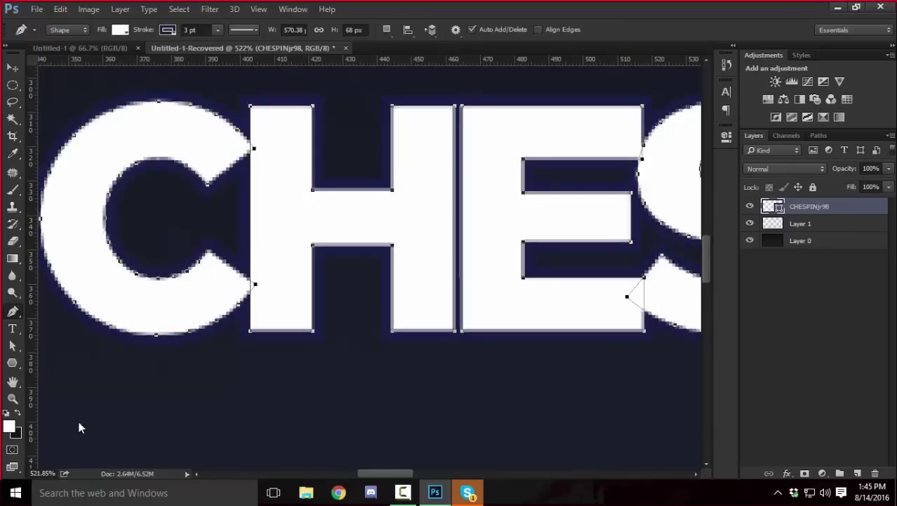
left_click_drag(682, 223, 685, 210)
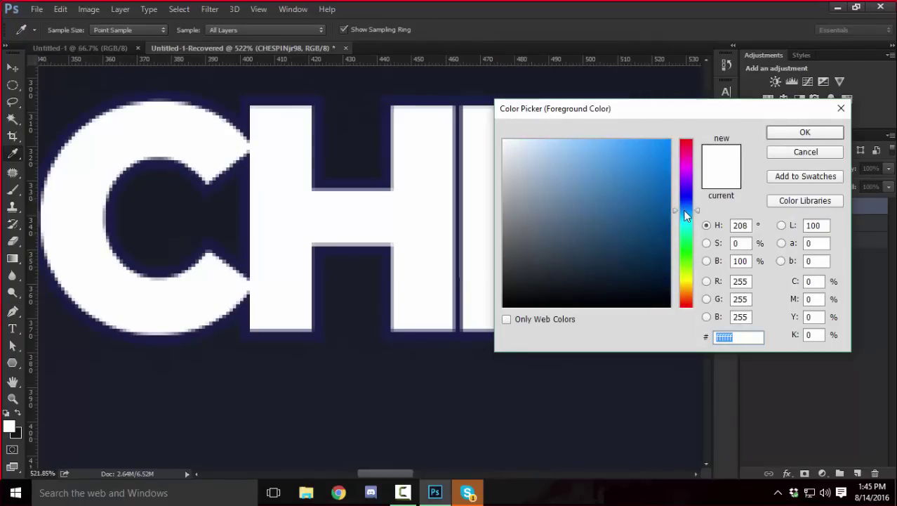
mouse_move(672, 281)
left_mouse_down()
mouse_move(664, 281)
mouse_move(668, 290)
left_mouse_up()
left_click(814, 136)
key("p")
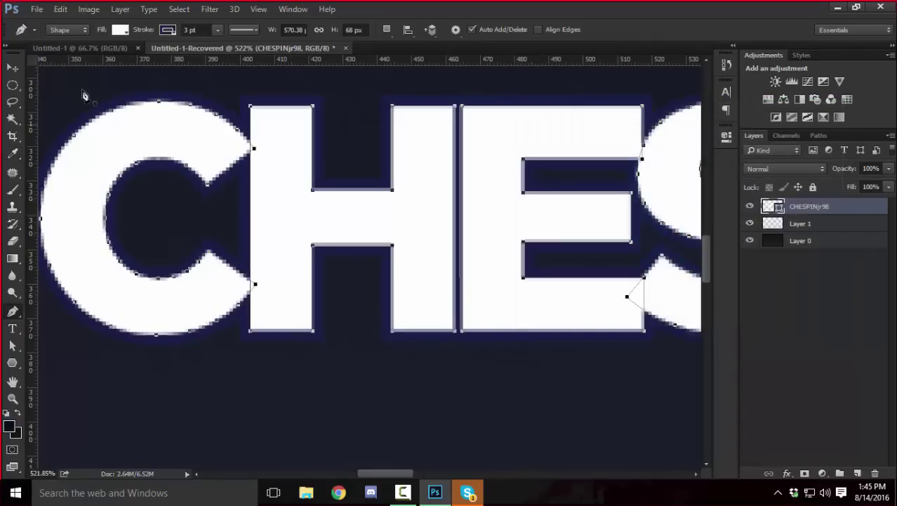
left_click(168, 29)
left_click(103, 99)
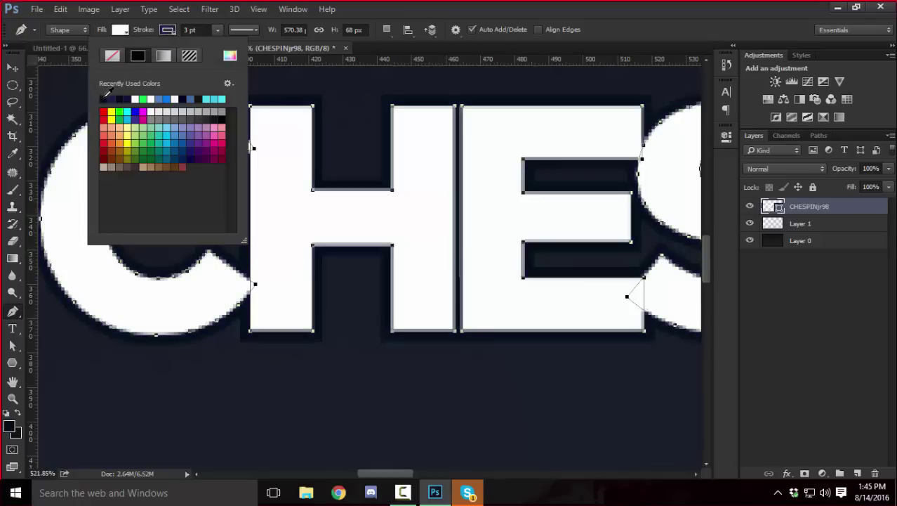
left_click(12, 84)
Thicken the CHESPINJR98 outline stroke from 3 pt to 7 pt in the options bar.
scroll(449, 239, "down", 8)
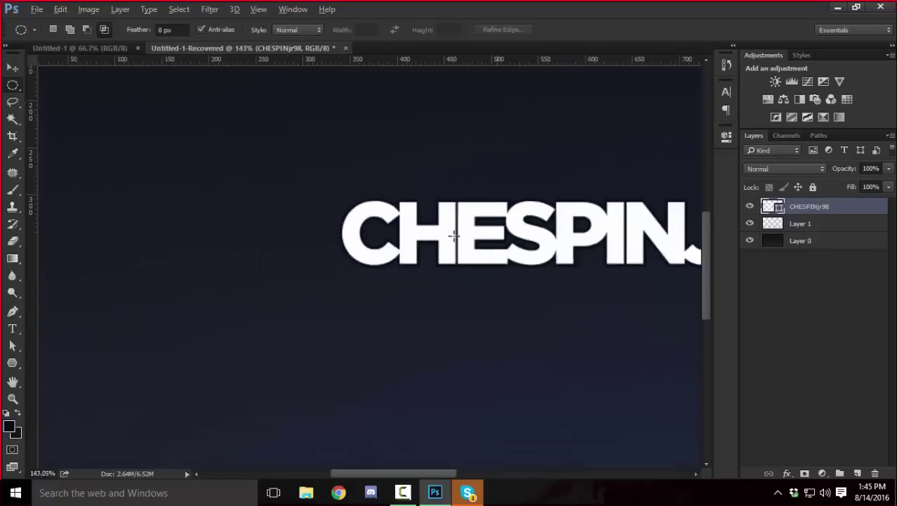
scroll(476, 251, "up", 5)
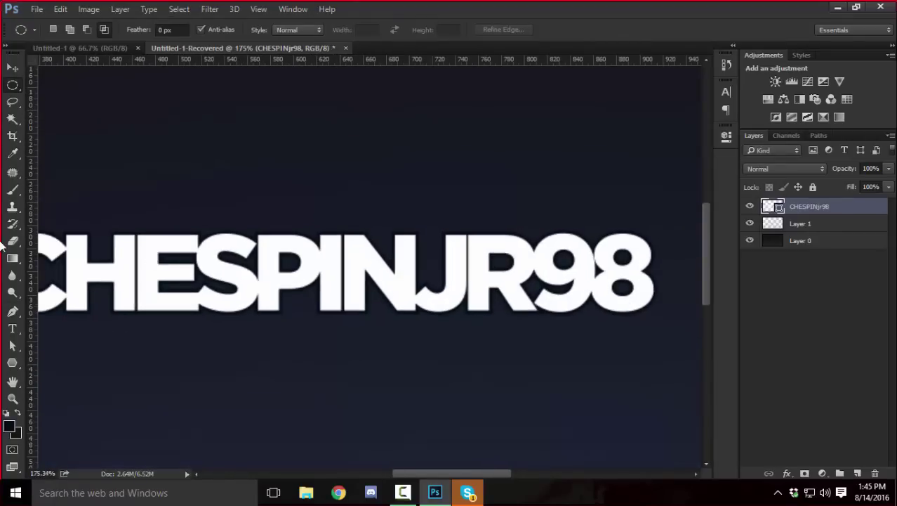
left_click(11, 310)
left_click(199, 30)
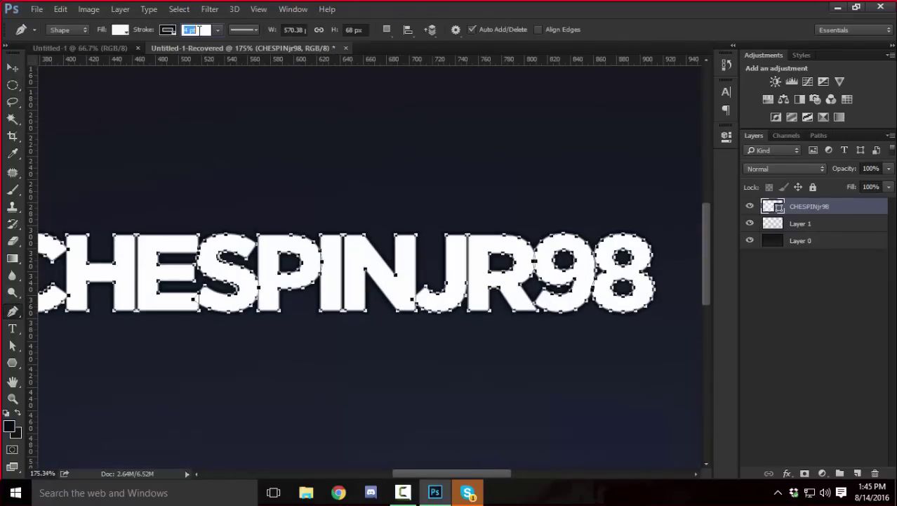
type("7")
key("Return")
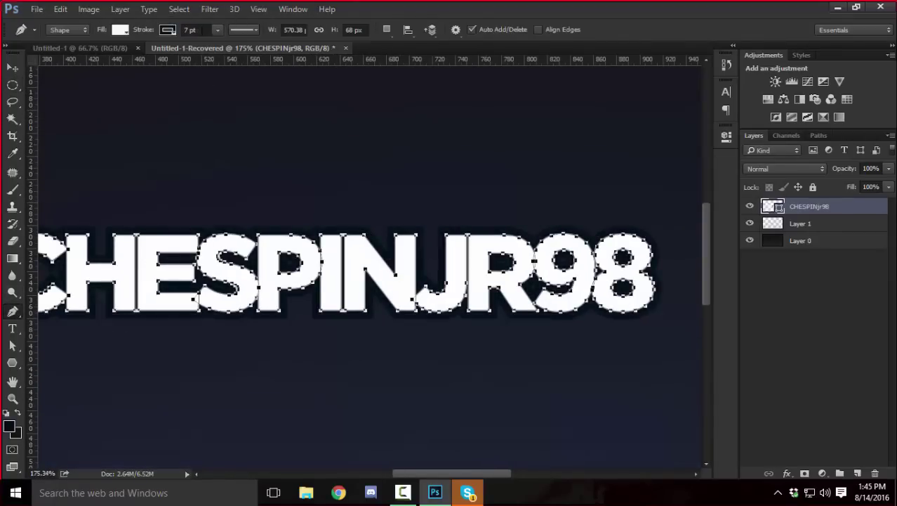
left_click(203, 30)
left_click(13, 85)
scroll(243, 201, "down", 3)
scroll(195, 240, "down", 1)
scroll(350, 283, "up", 4)
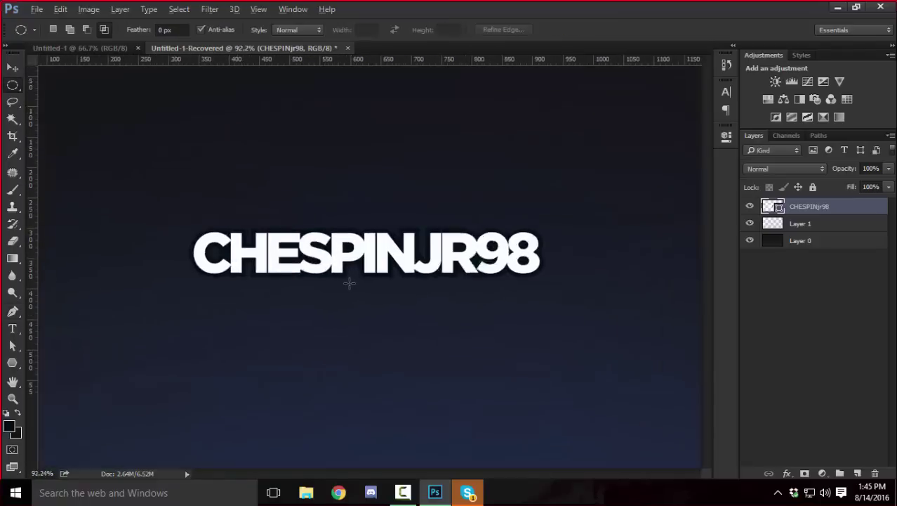
Switch the shape fill to a gradient and make its left stop bright cyan (5cf9ff).
left_click(11, 313)
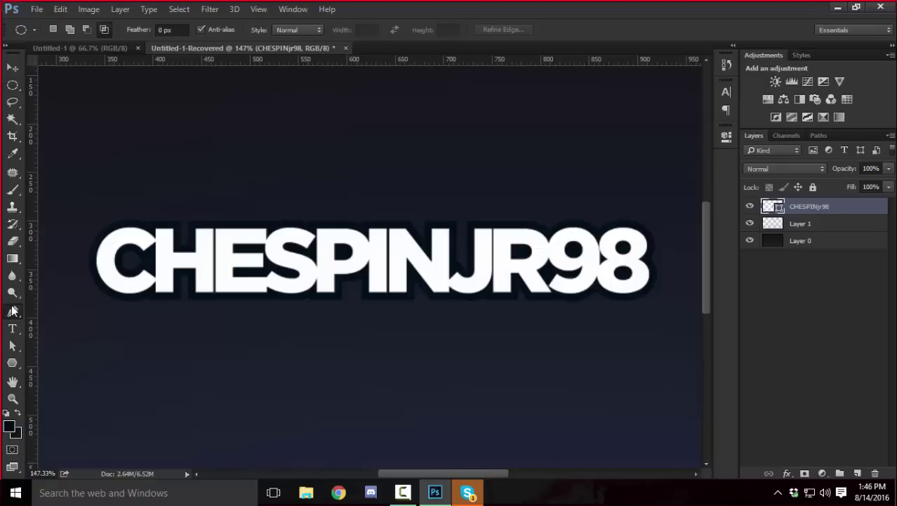
left_click(118, 31)
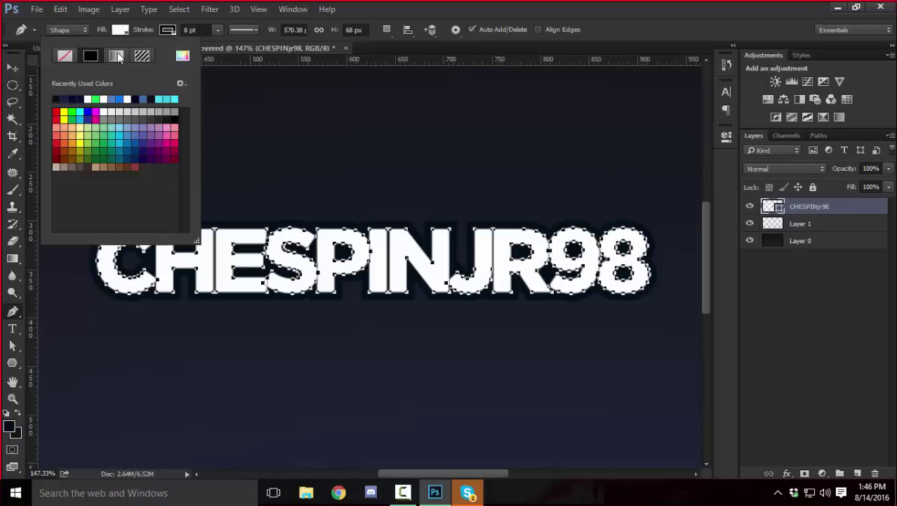
left_click(116, 56)
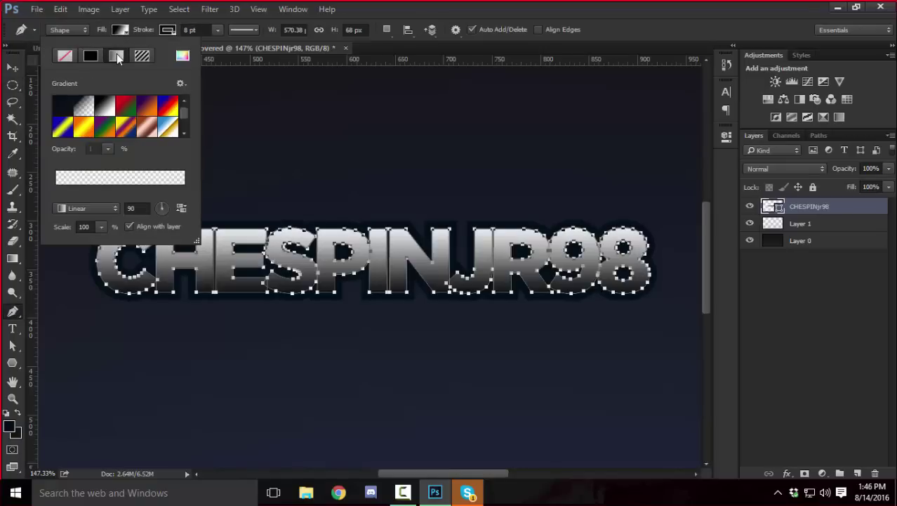
left_click(61, 121)
double_click(56, 193)
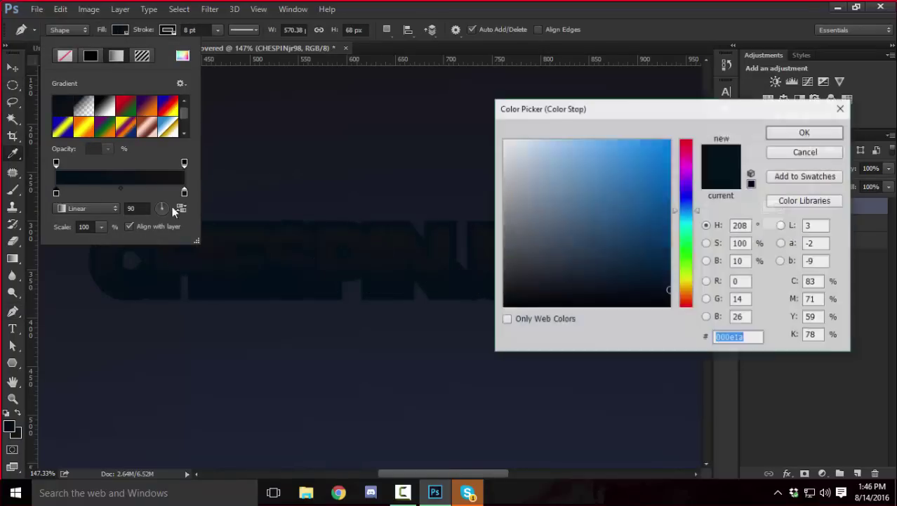
left_click(686, 182)
left_click(652, 168)
left_click_drag(652, 168, 614, 152)
left_click(690, 219)
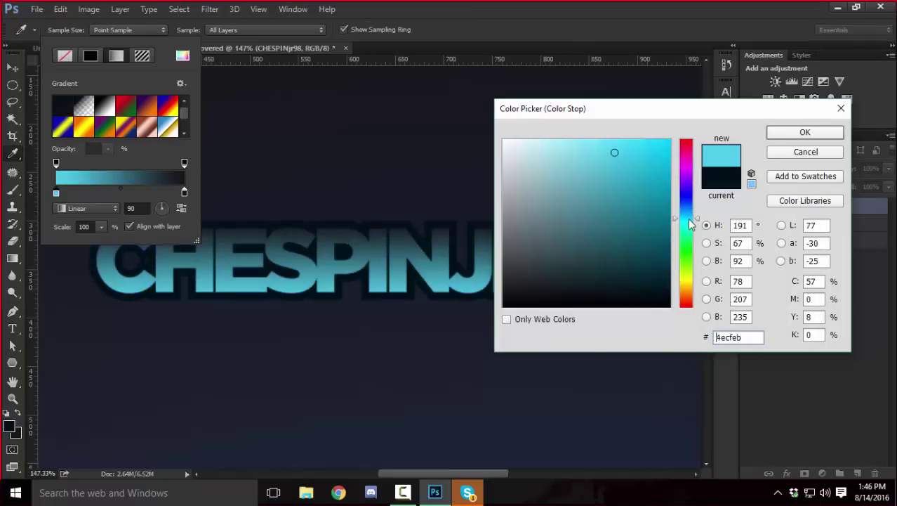
mouse_move(631, 149)
left_mouse_down()
mouse_move(627, 120)
mouse_move(610, 121)
left_mouse_up()
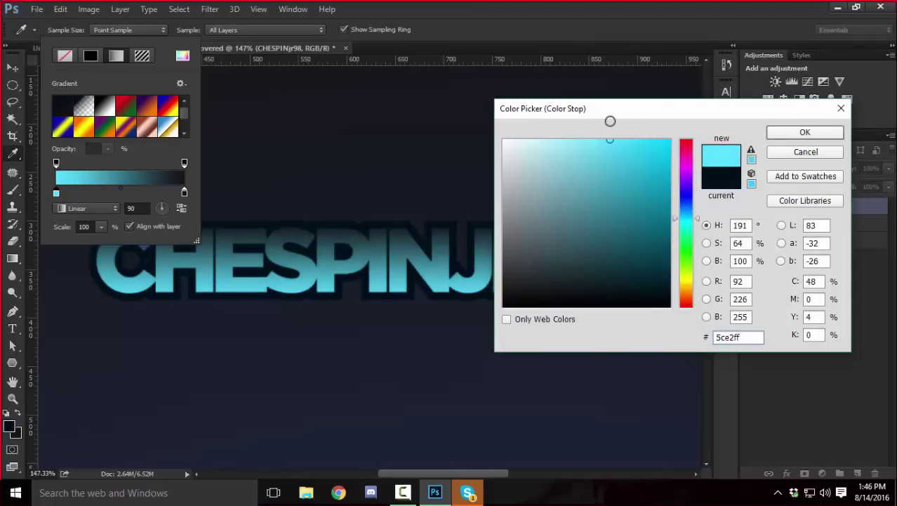
left_click(688, 222)
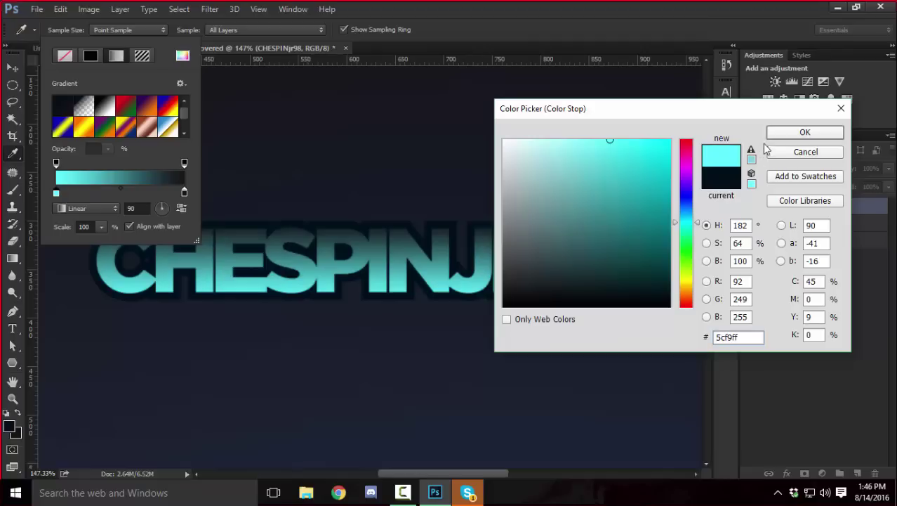
left_click(805, 133)
Make the gradient's right stop blue (1b57d0).
double_click(184, 194)
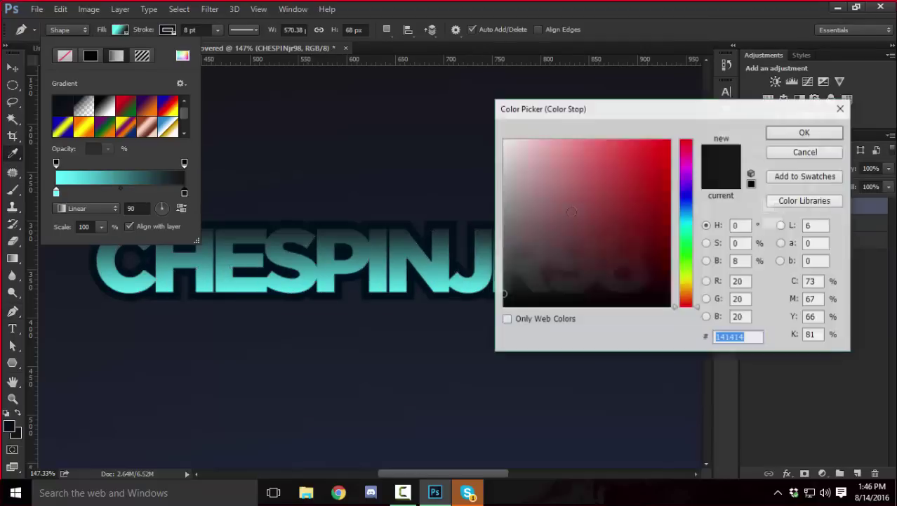
left_click(687, 222)
left_click(687, 204)
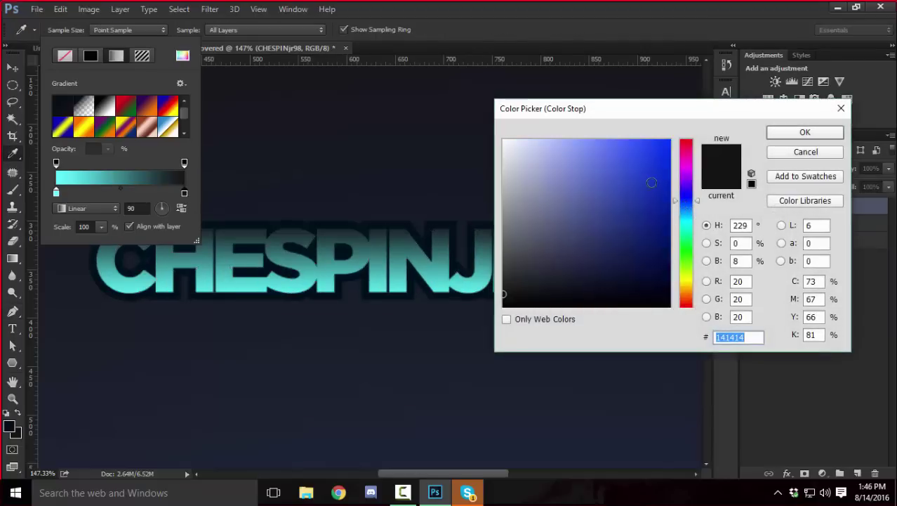
mouse_move(652, 182)
left_mouse_down()
mouse_move(633, 169)
mouse_move(595, 169)
mouse_move(633, 159)
mouse_move(649, 170)
left_mouse_up()
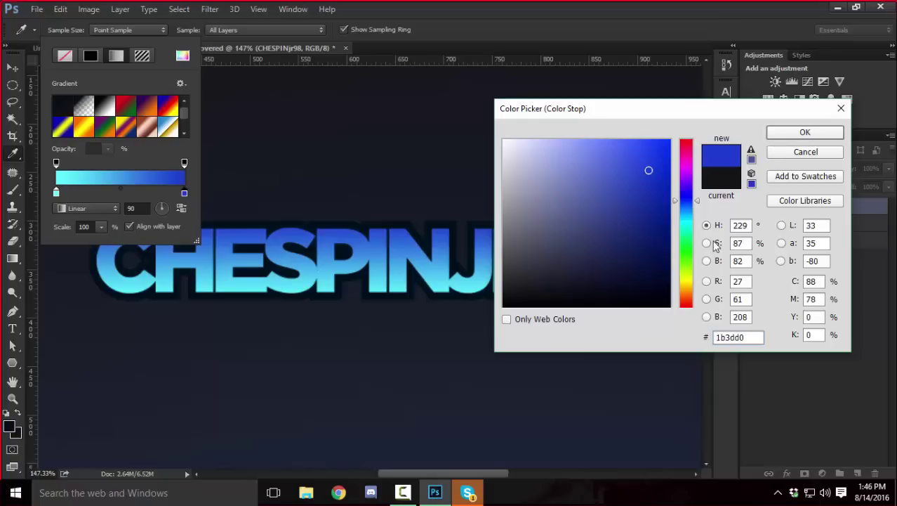
left_click_drag(692, 228, 690, 206)
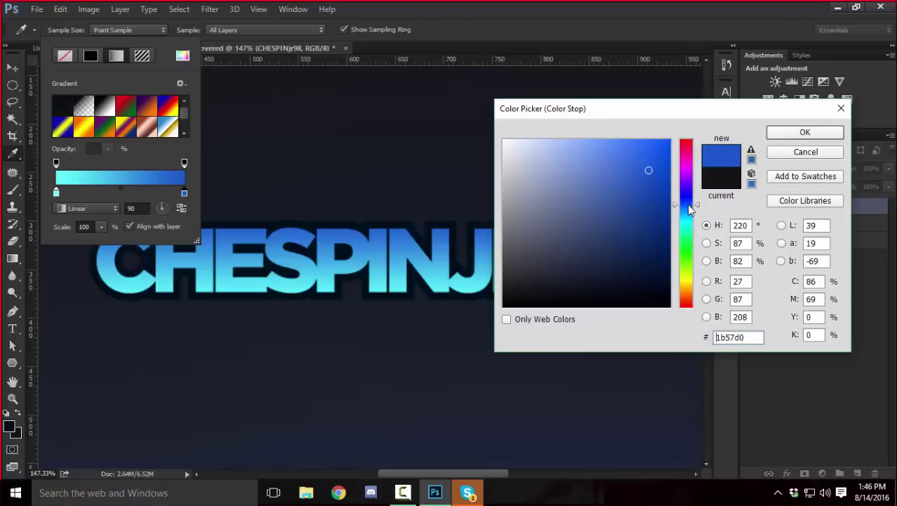
left_click(805, 133)
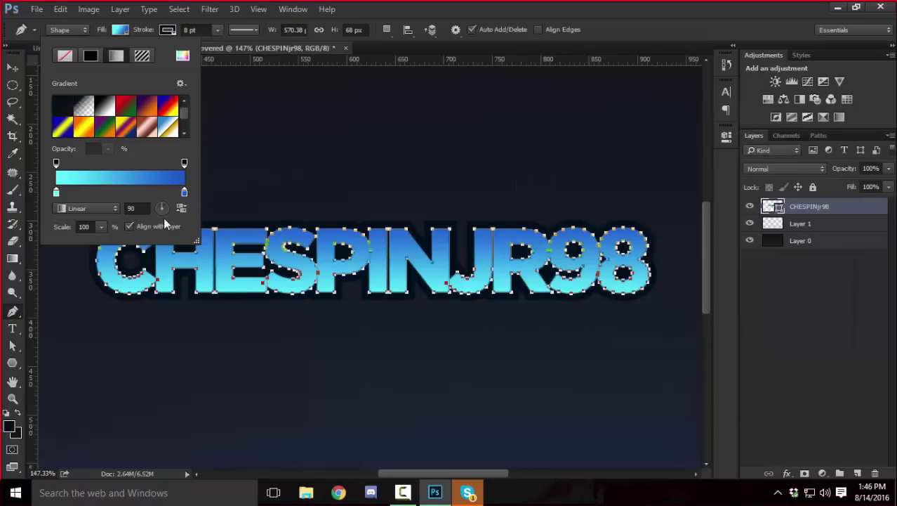
Set the gradient angle to -90 so it runs vertically across the letters.
left_click_drag(163, 218, 160, 214)
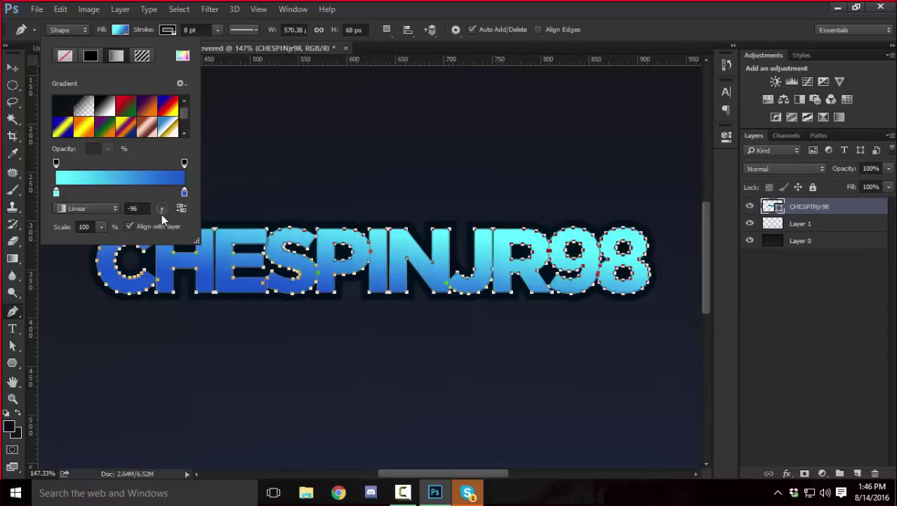
left_click(137, 208)
key("Up")
key("Up")
key("Up")
key("Up")
key("Up")
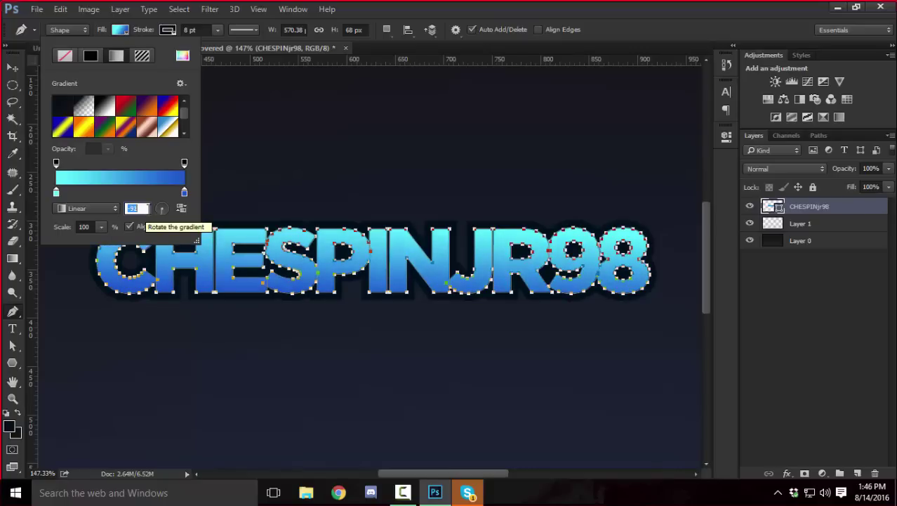
key("Up")
key("Return")
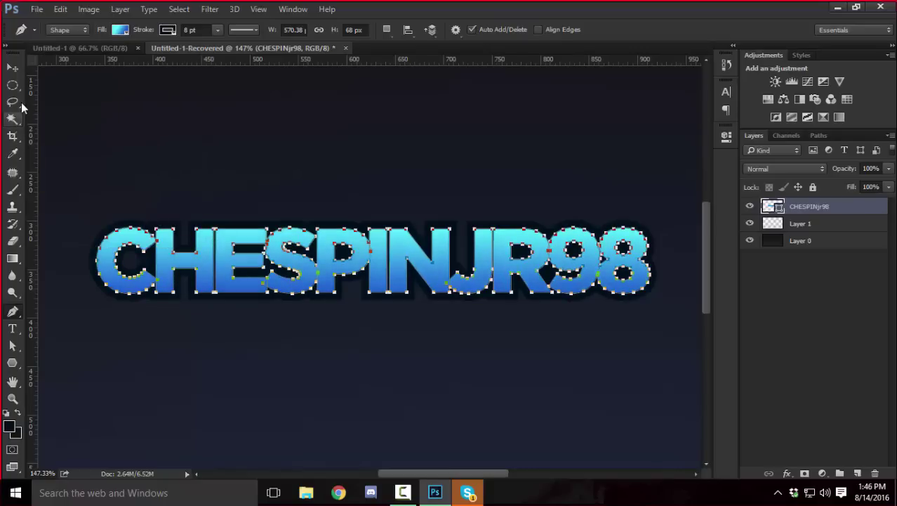
left_click(12, 84)
scroll(288, 200, "down", 3)
scroll(312, 214, "down", 2)
scroll(365, 274, "up", 5)
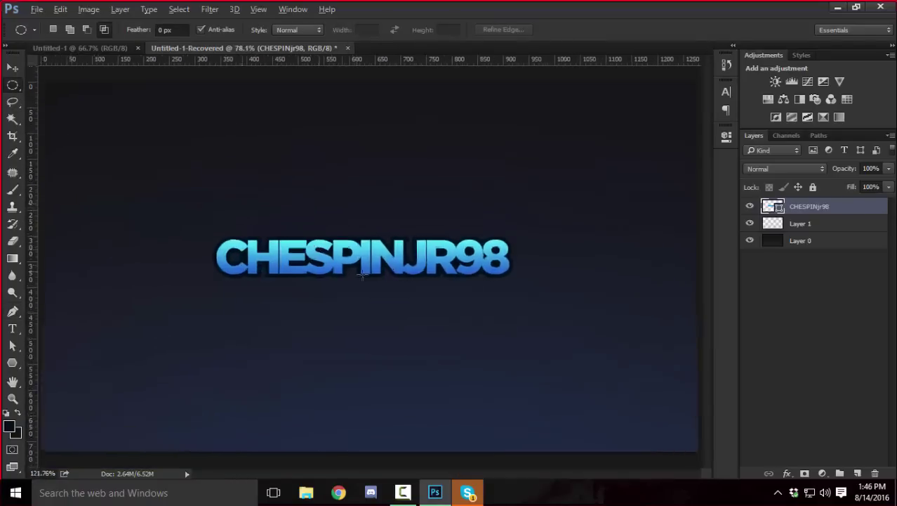
scroll(373, 286, "down", 2)
scroll(373, 284, "down", 2)
scroll(381, 286, "up", 2)
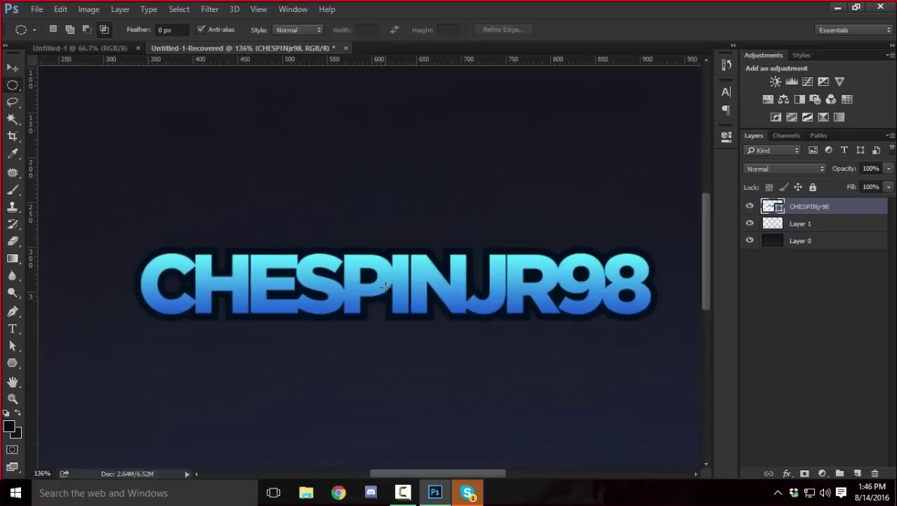
scroll(452, 407, "down", 1)
left_click_drag(463, 477, 471, 477)
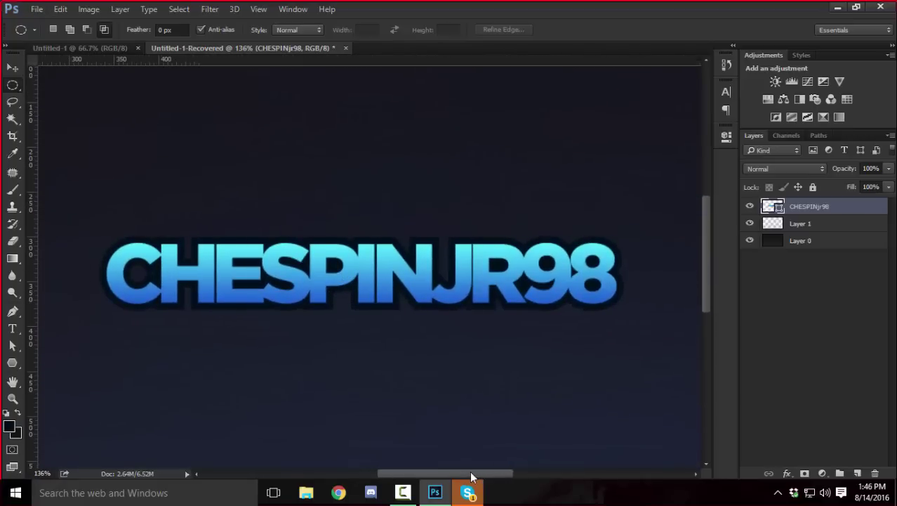
scroll(471, 382, "down", 1)
scroll(470, 383, "up", 1)
scroll(471, 383, "down", 2)
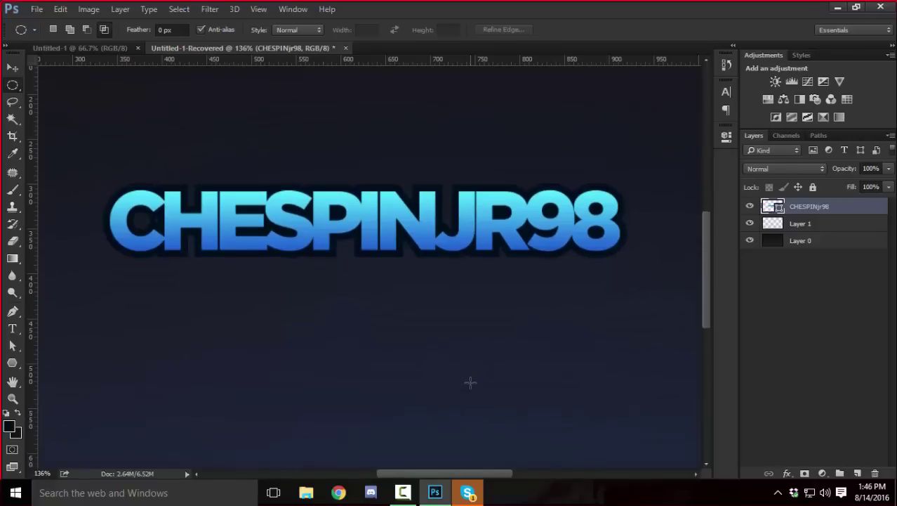
scroll(471, 382, "up", 2)
scroll(471, 383, "down", 1)
scroll(471, 383, "up", 1)
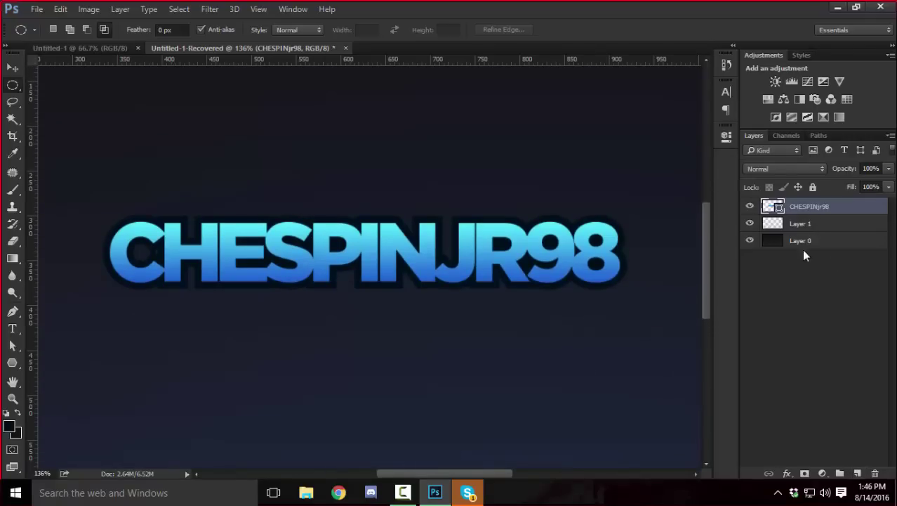
right_click(807, 214)
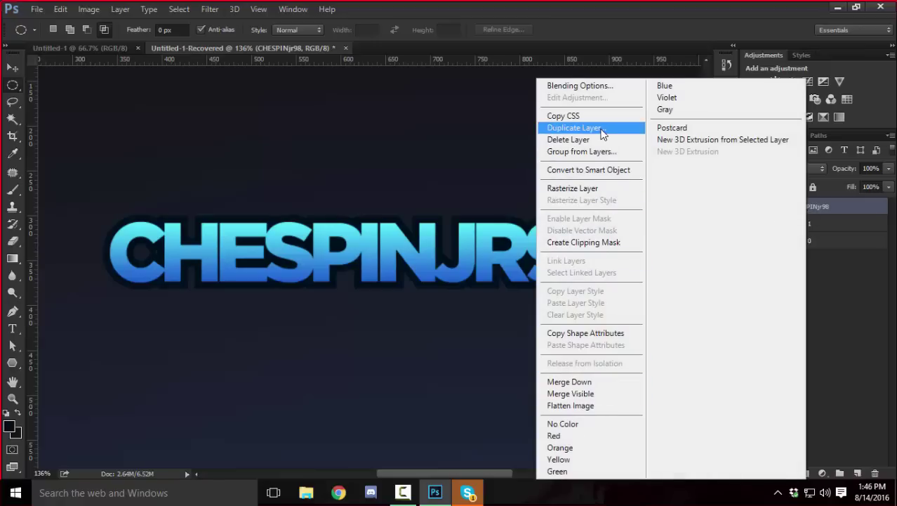
left_click(876, 206)
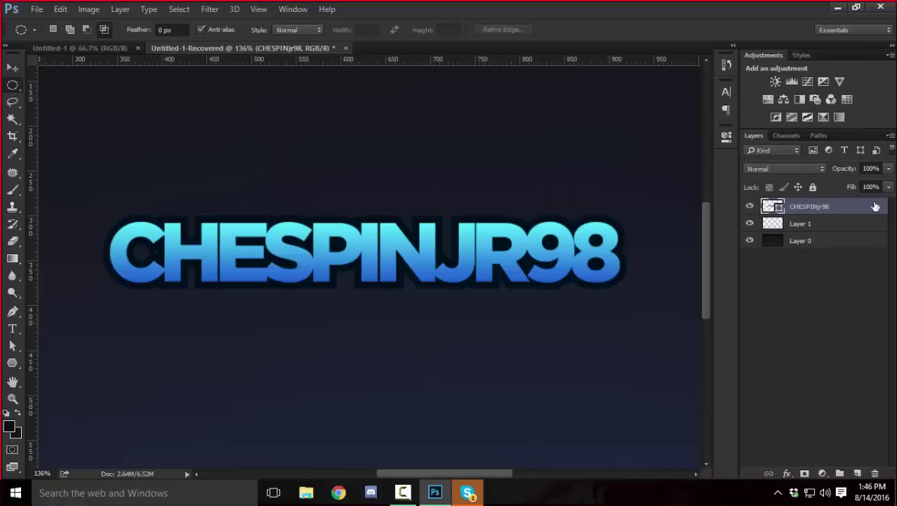
key("ctrl+j")
right_click(870, 207)
left_click(663, 186)
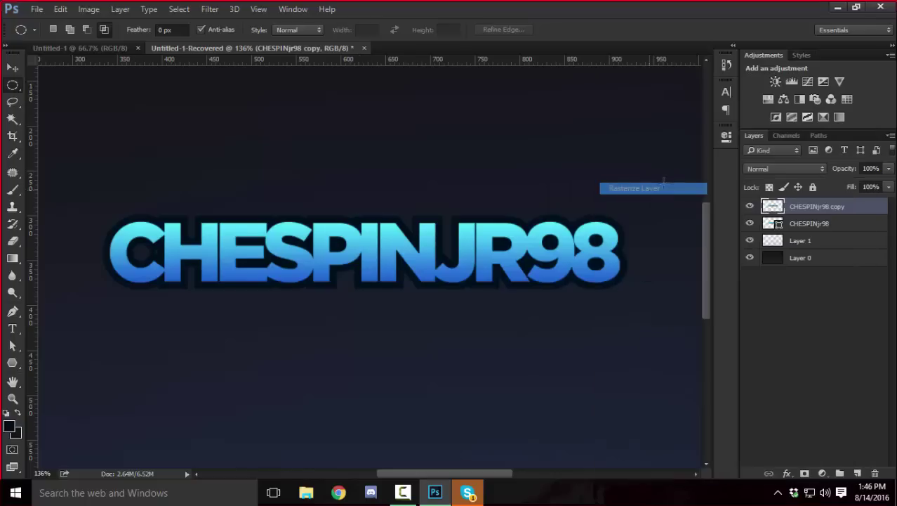
Turn the rasterized copy solid black using Hue/Saturation with Lightness -100.
key("ctrl+u")
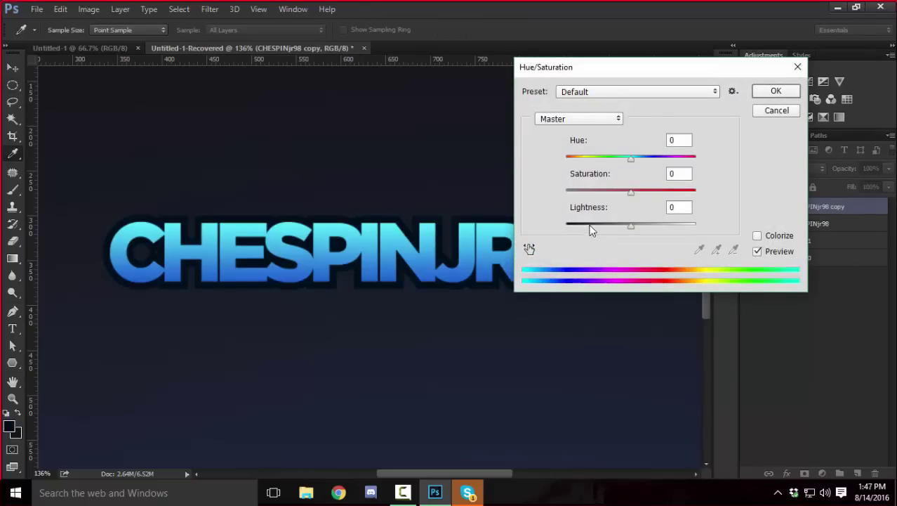
left_click_drag(592, 229, 561, 228)
left_click(774, 92)
scroll(639, 216, "up", 1)
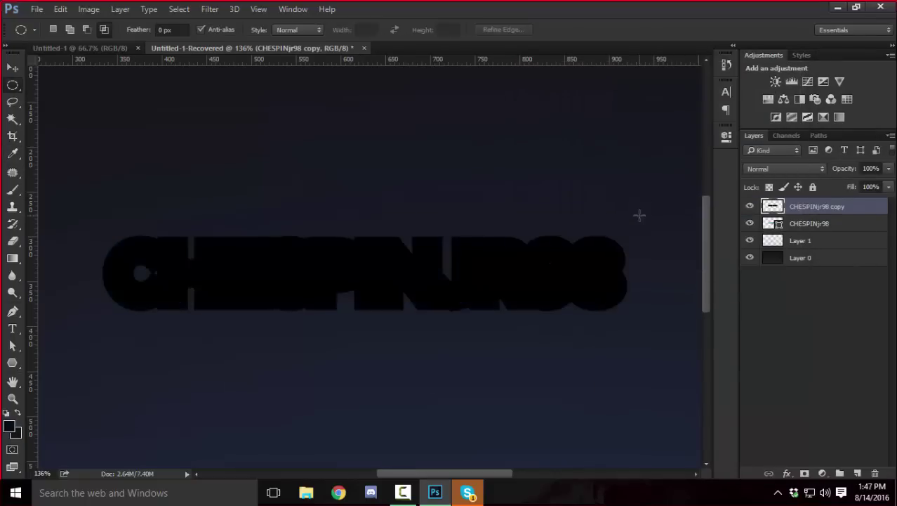
scroll(639, 216, "down", 2)
scroll(628, 224, "up", 4)
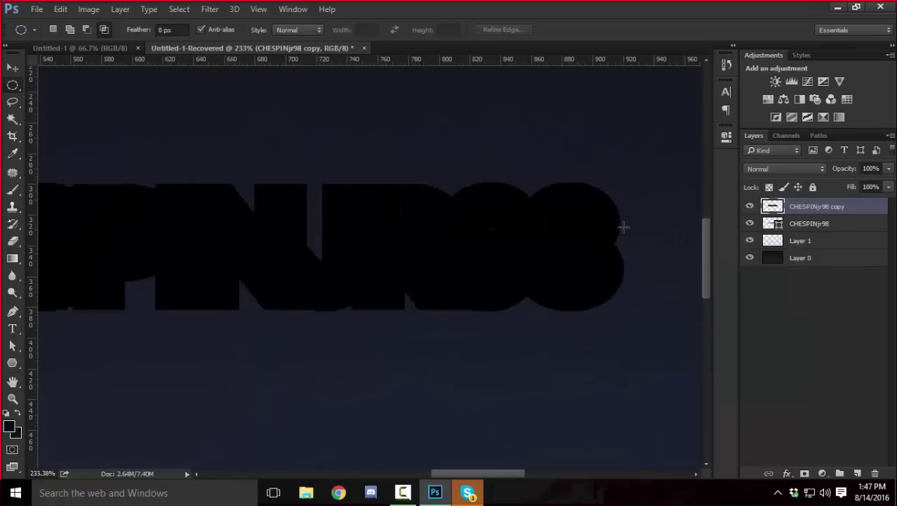
scroll(623, 227, "down", 4)
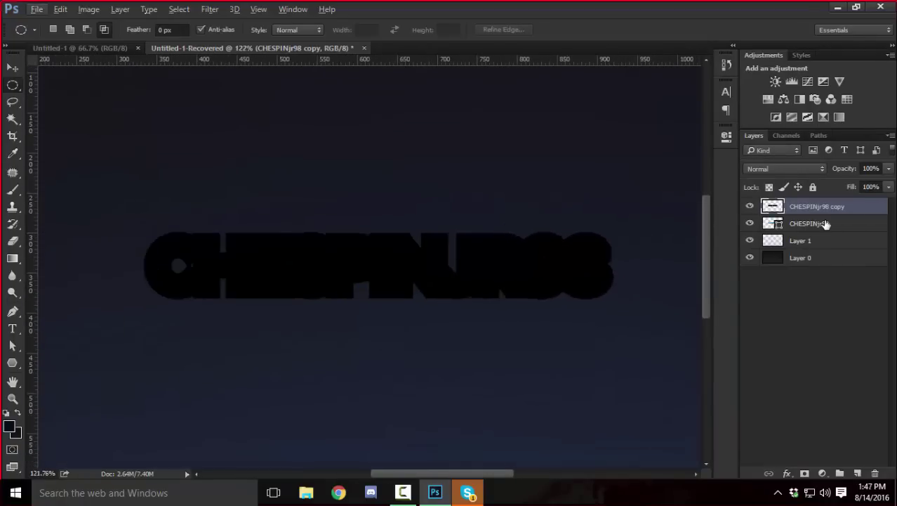
double_click(862, 207)
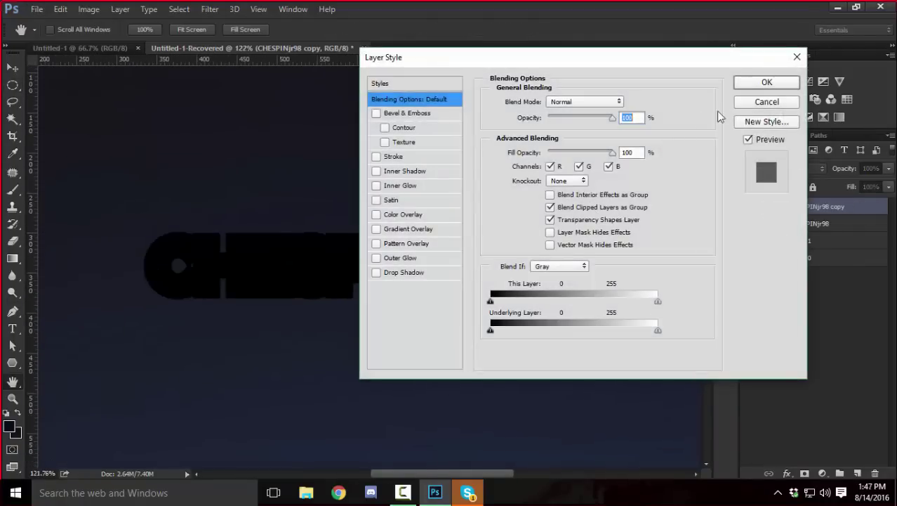
key("Escape")
left_click_drag(795, 205, 795, 229)
Free Transform the black copy, shifting it down behind the blue text and shrinking it to about 90%.
left_click(13, 67)
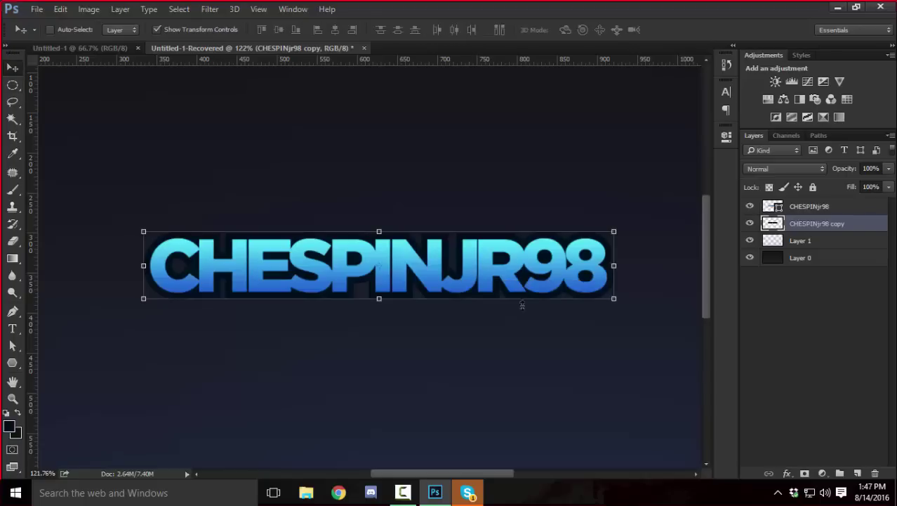
left_click(614, 231)
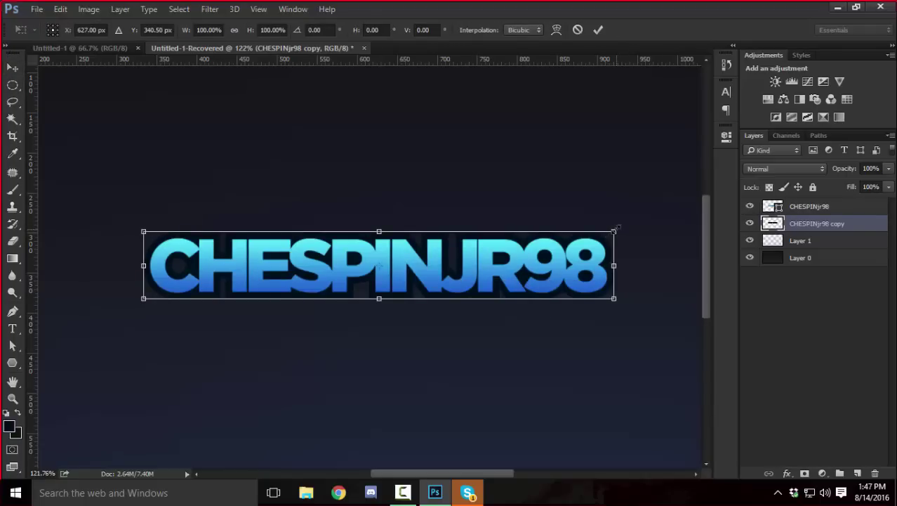
left_click_drag(614, 230, 656, 159)
key("Return")
key("ctrl+z")
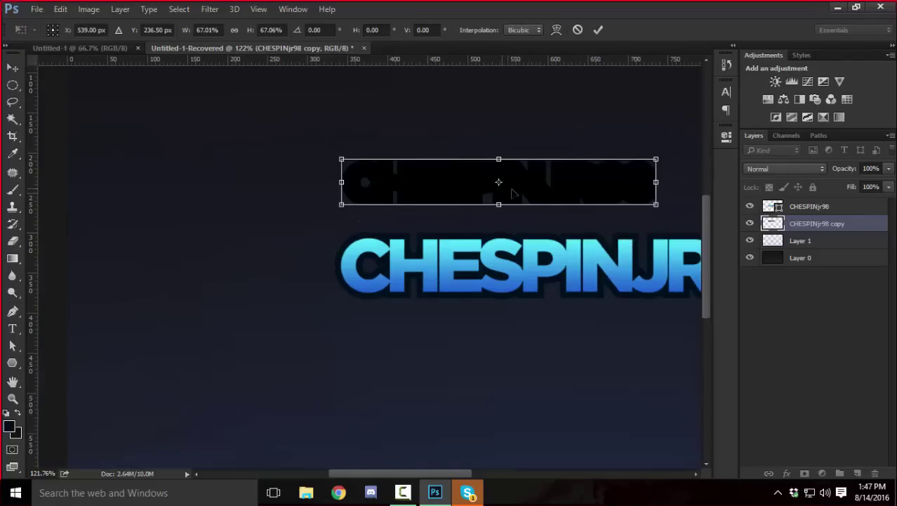
key("Return")
scroll(555, 211, "down", 3)
scroll(541, 245, "up", 2)
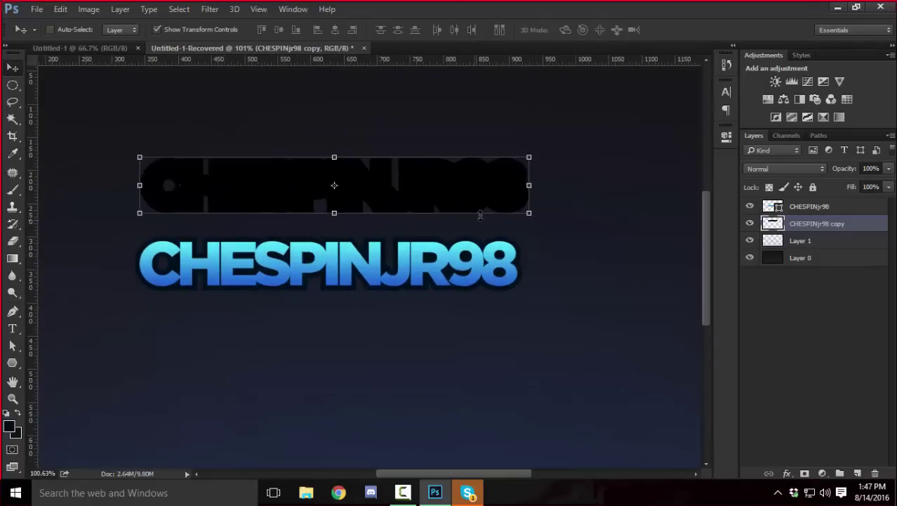
left_click_drag(484, 184, 484, 264)
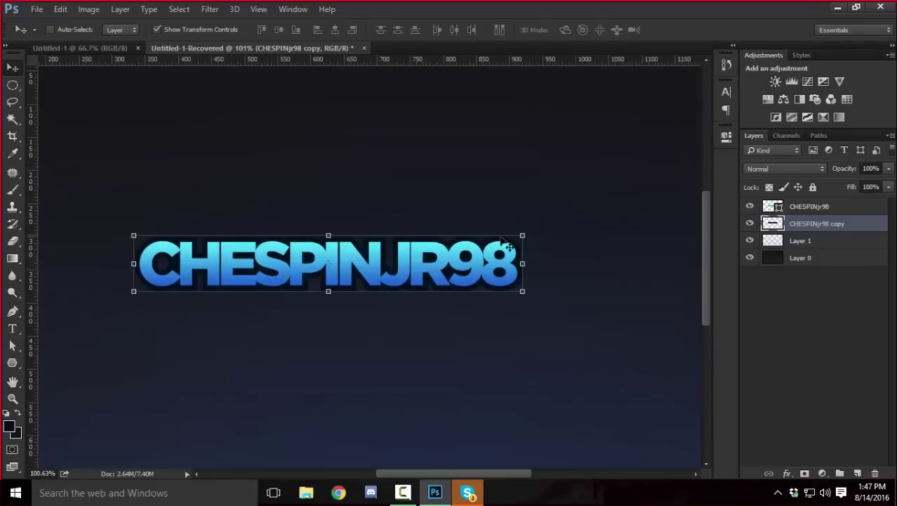
left_click_drag(522, 236, 471, 287)
Commit the shadow's new size and sample a colour from the artwork with the Eyedropper.
key("Return")
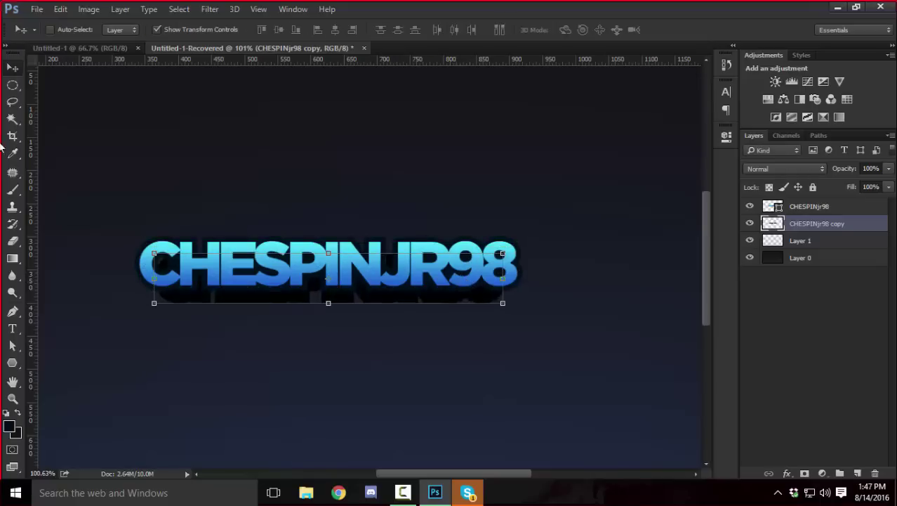
left_click(12, 85)
scroll(274, 232, "down", 1)
scroll(275, 232, "down", 2)
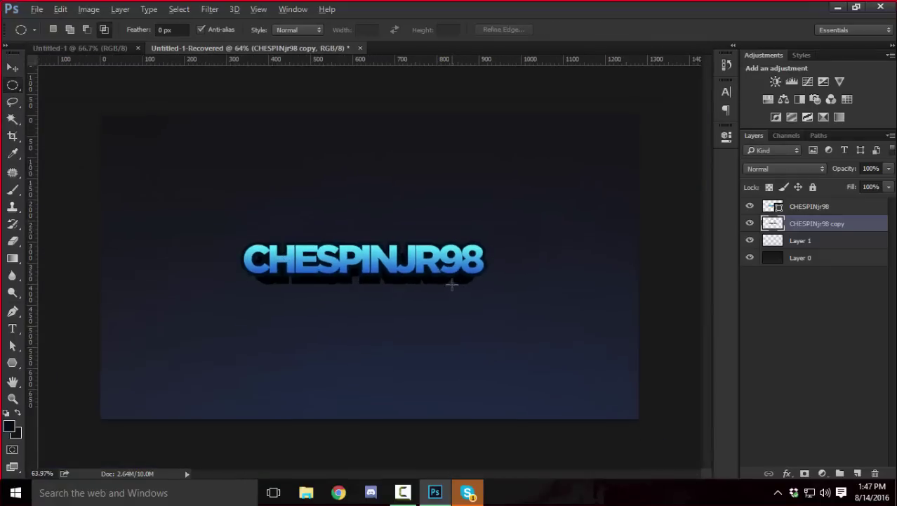
scroll(373, 285, "up", 6)
left_click(12, 153)
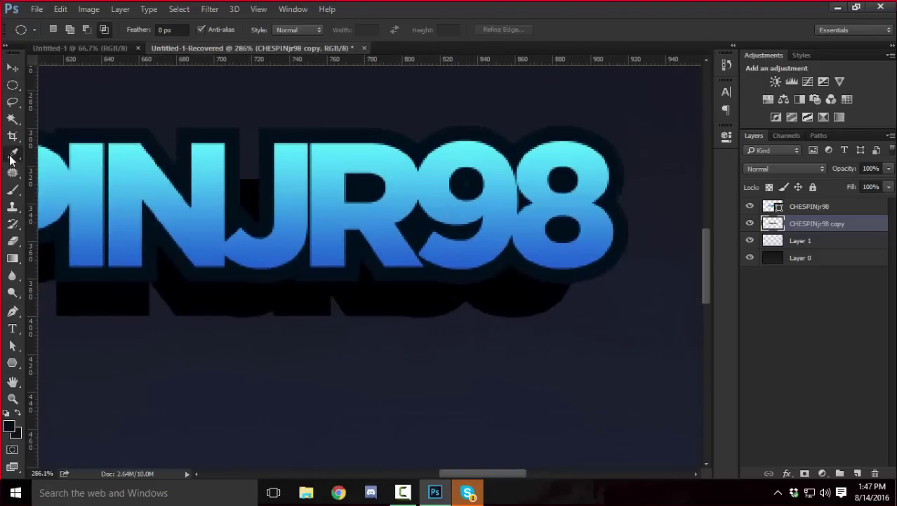
left_click(117, 300)
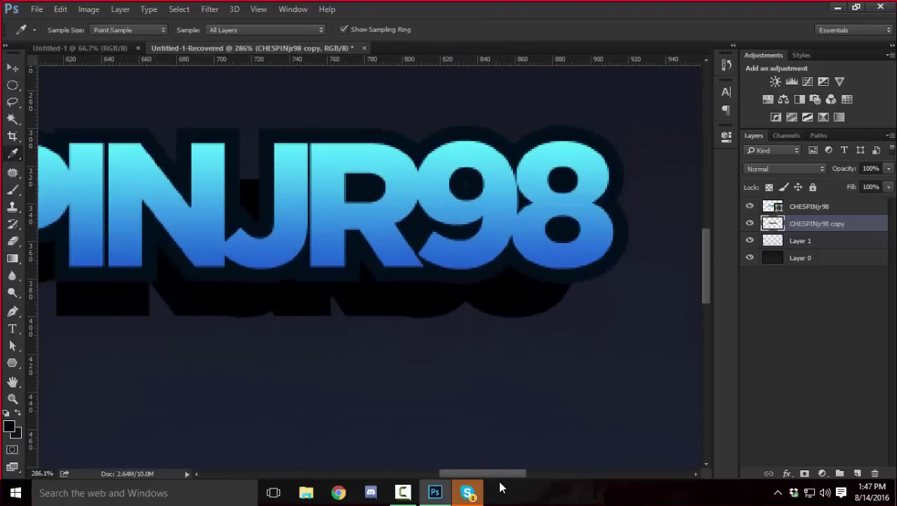
With the Pen tool chosen, add an empty Layer 2 above the text copy.
left_click_drag(498, 476, 424, 466)
left_click(12, 311)
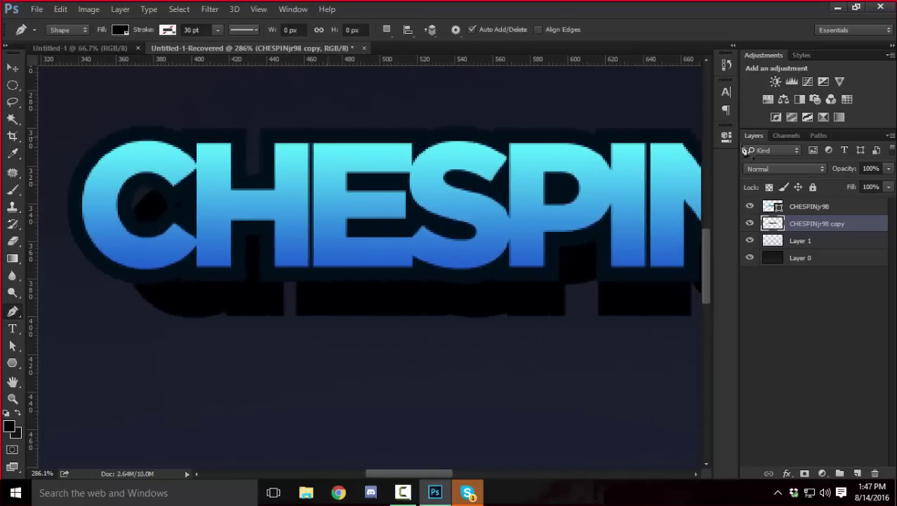
left_click(858, 472)
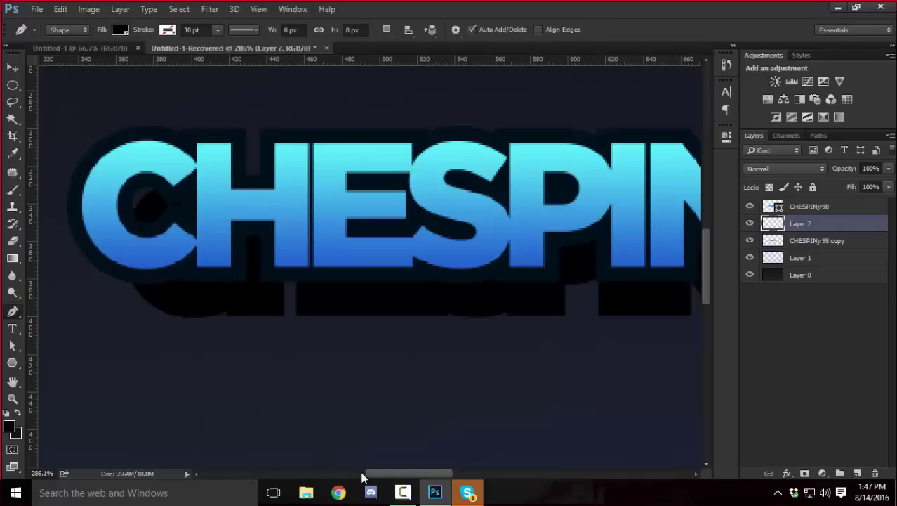
left_click_drag(399, 476, 471, 474)
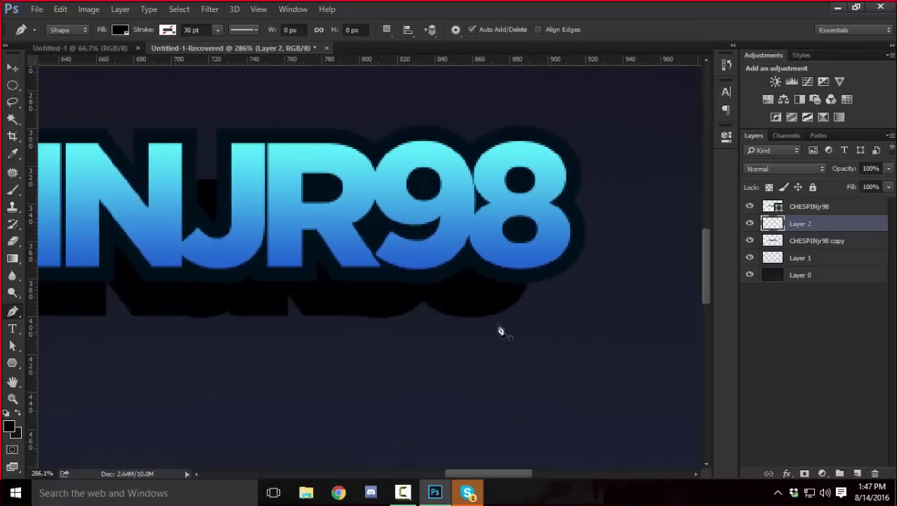
Start the pen shape below the 98 and trace up around the 8 and along the letter tops to the C.
left_click(506, 310)
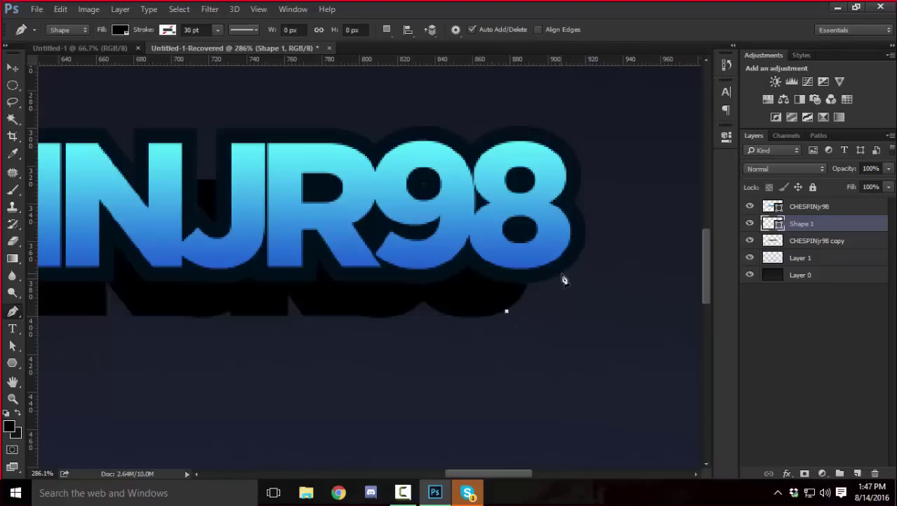
left_click(566, 271)
left_click(512, 175)
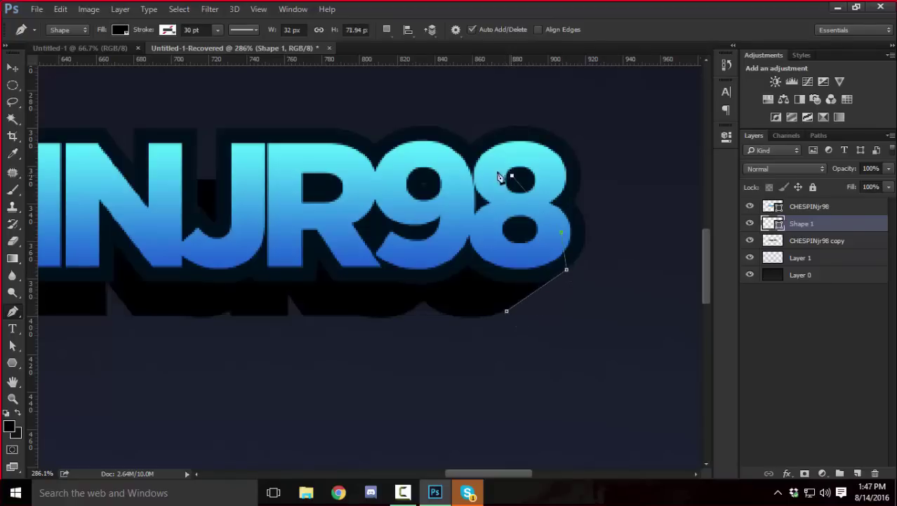
left_click(396, 162)
left_click(231, 147)
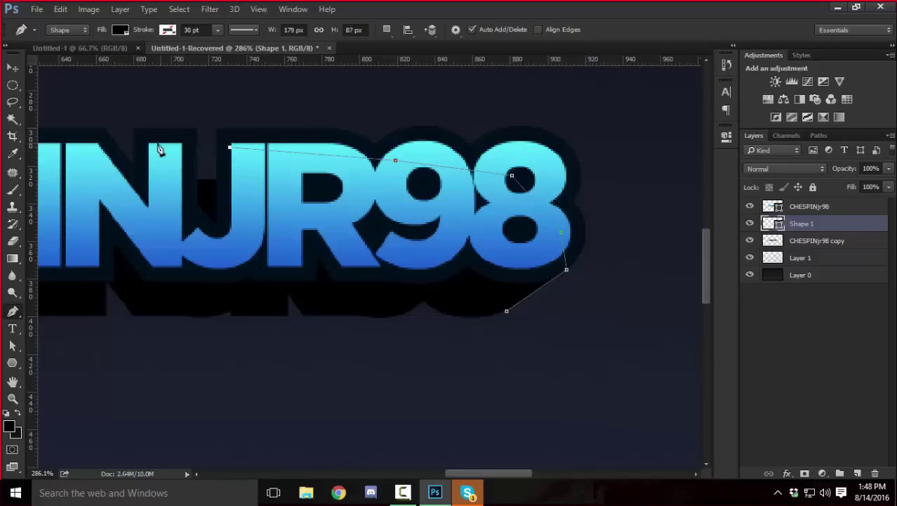
scroll(71, 142, "down", 4)
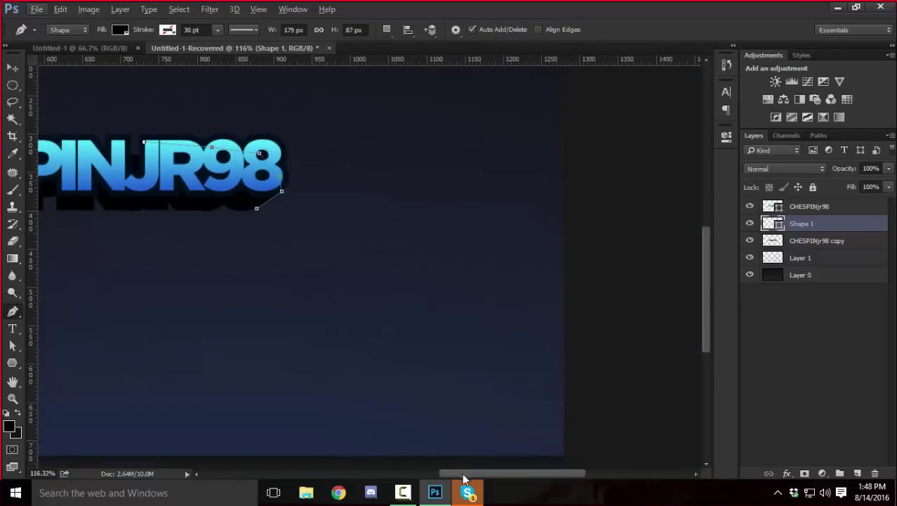
left_click_drag(463, 479, 381, 471)
left_click(226, 143)
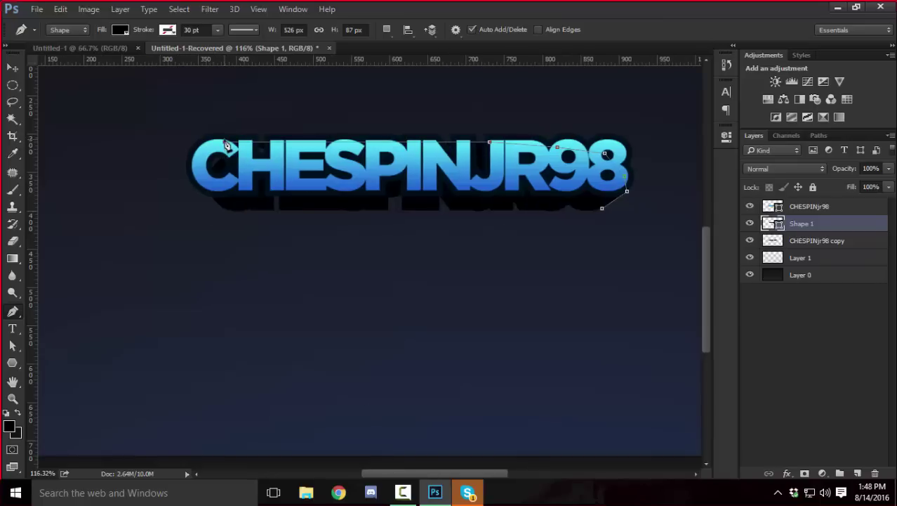
left_click(205, 156)
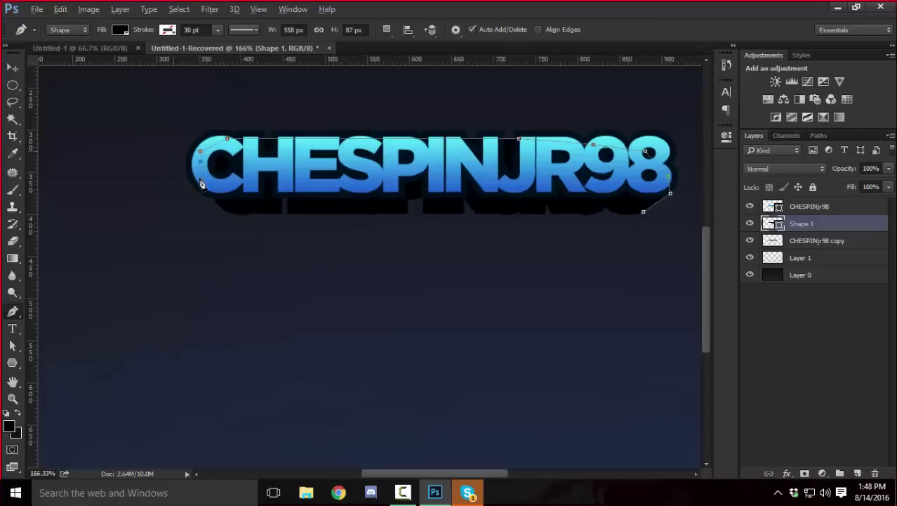
Continue the outline down the C's left side and along the shadow's bottom edge, redoing one misplaced point.
scroll(202, 188, "up", 3)
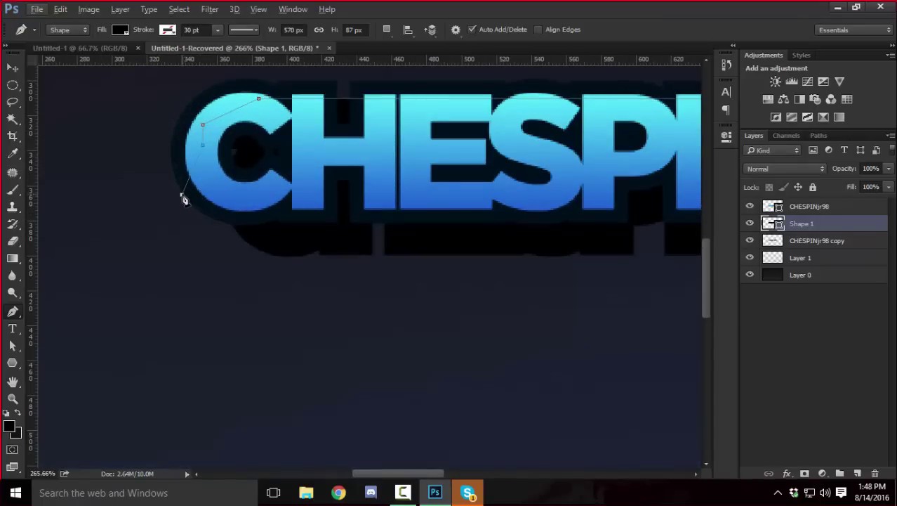
left_click(182, 196)
scroll(235, 256, "up", 1)
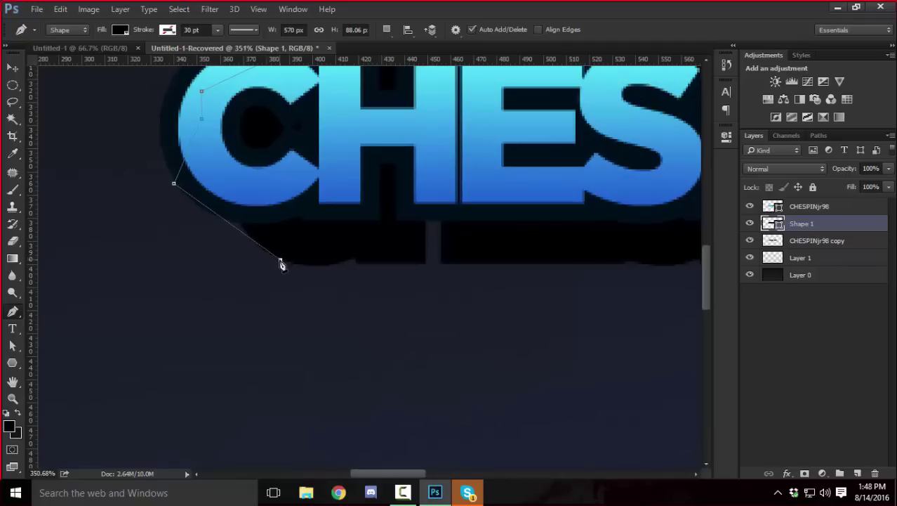
left_click(280, 262)
scroll(281, 262, "down", 3)
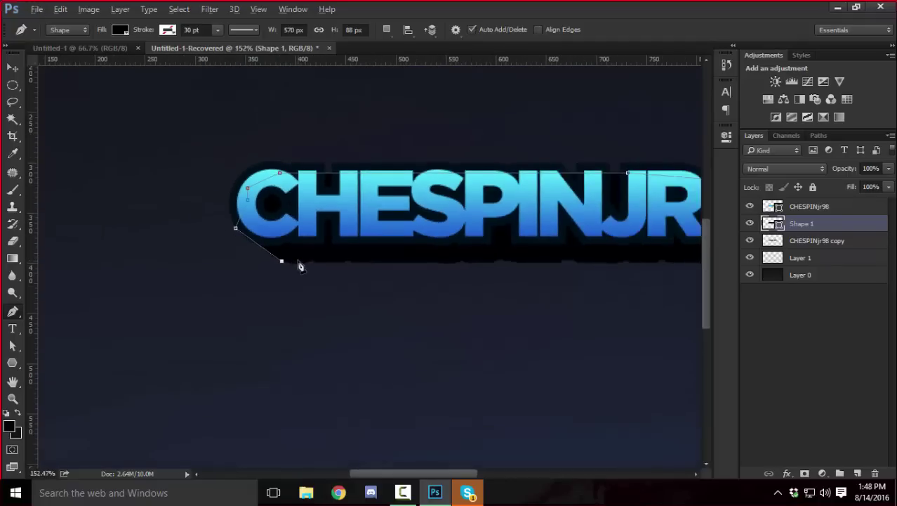
scroll(299, 266, "up", 2)
left_click(306, 253)
left_click(359, 248)
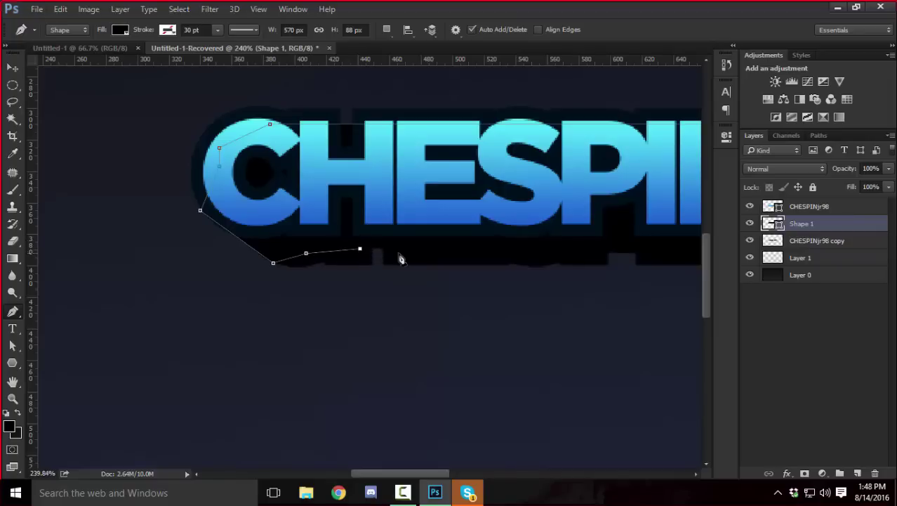
key("ctrl+z")
left_click(355, 253)
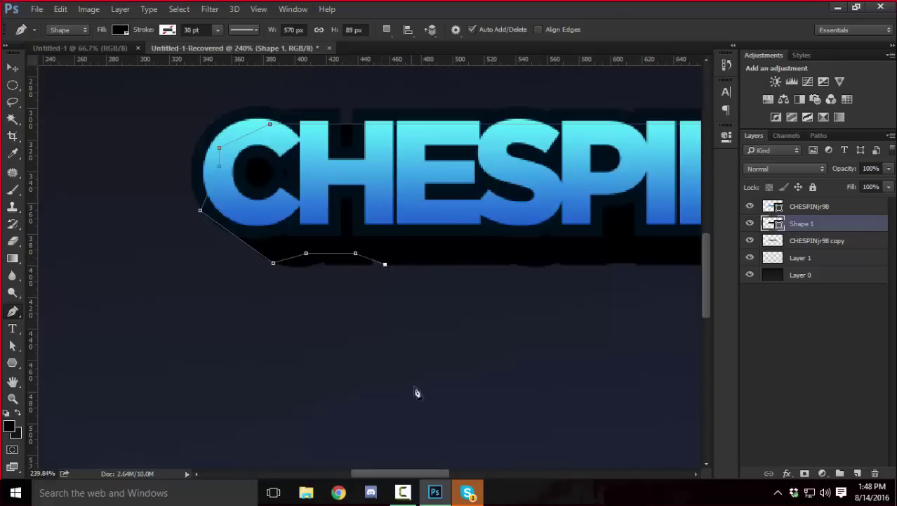
Add more points under the letters, then undo the misplaced ones.
left_click_drag(424, 473, 451, 473)
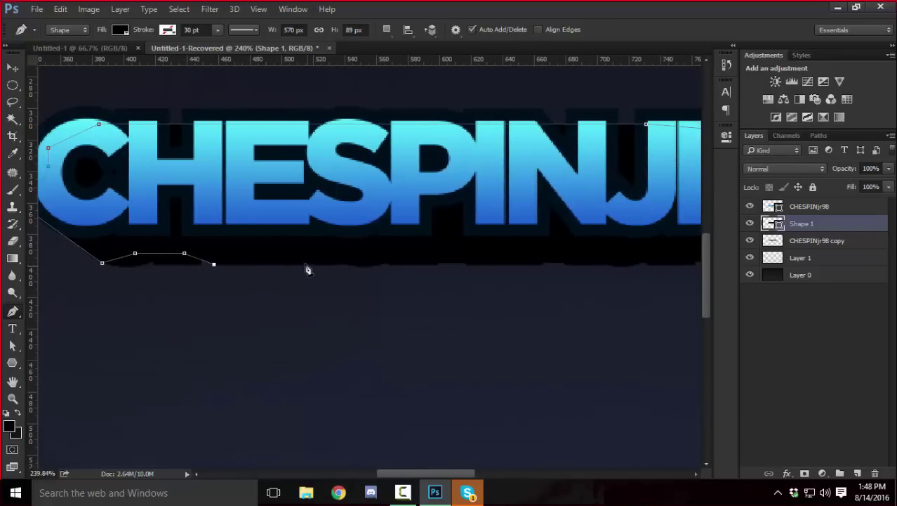
left_click(306, 255)
left_click(430, 259)
left_click(444, 248)
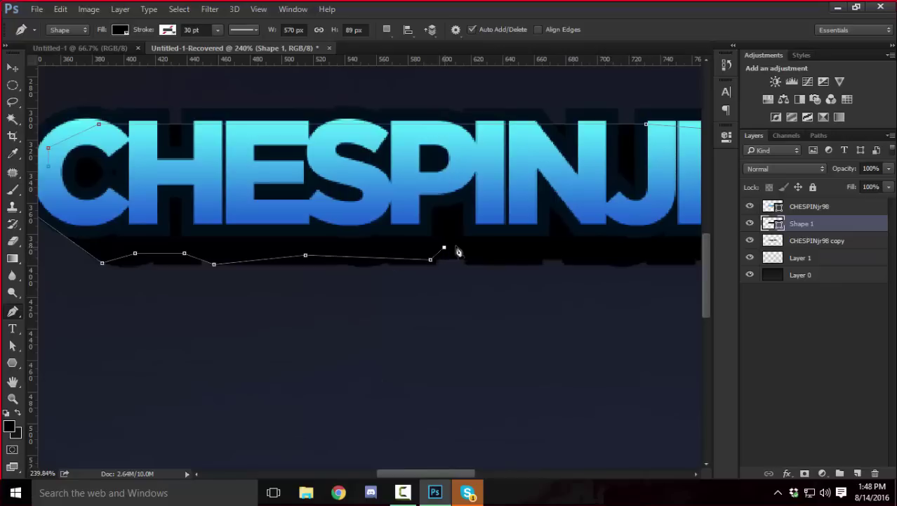
key("ctrl+alt+z")
key("ctrl+alt+z")
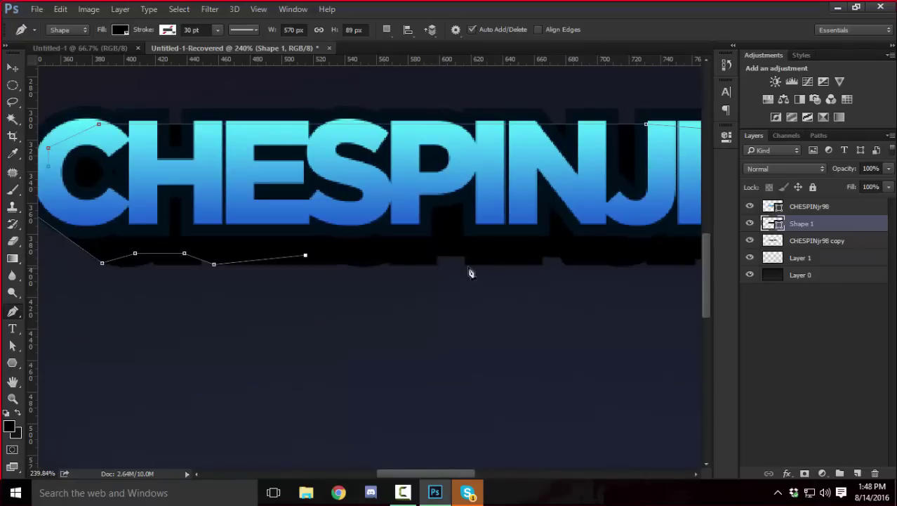
scroll(471, 273, "down", 3)
scroll(477, 301, "up", 3)
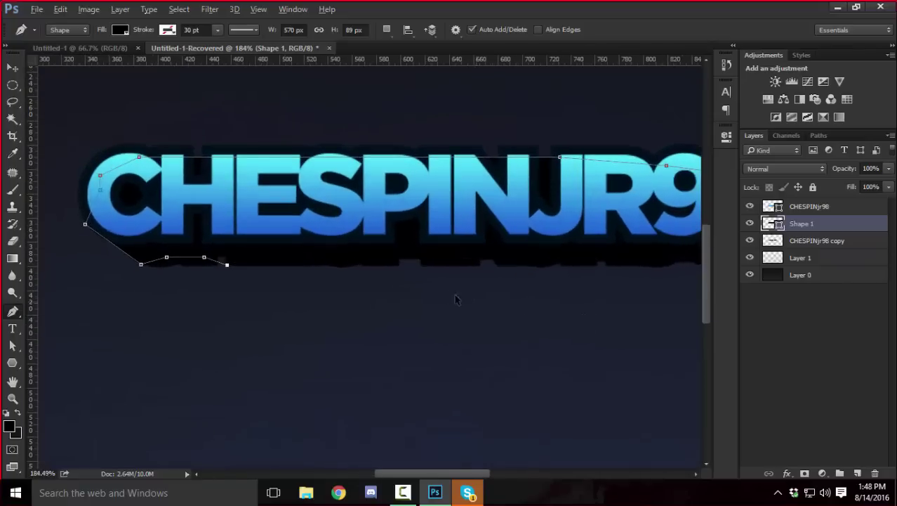
key("ctrl+alt+z")
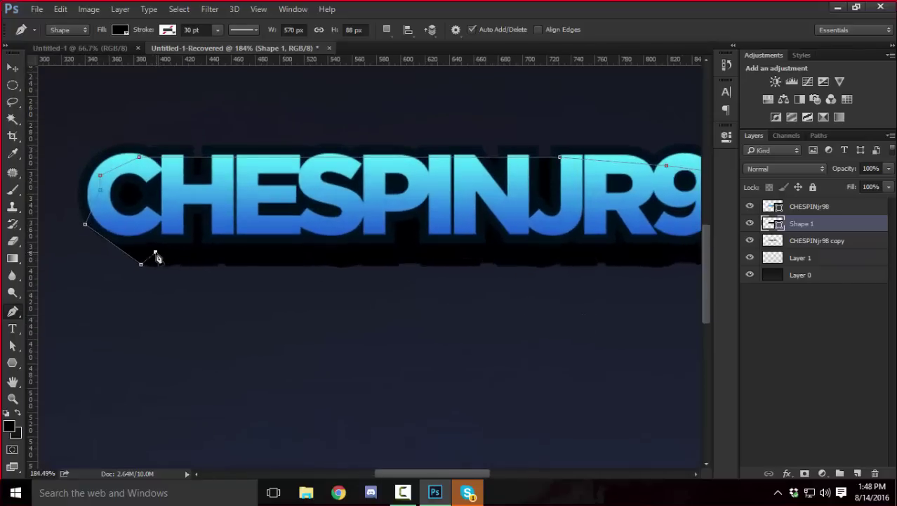
Close the shape with points straight along the lower edge back under the 98.
left_click(155, 252)
left_click(658, 252)
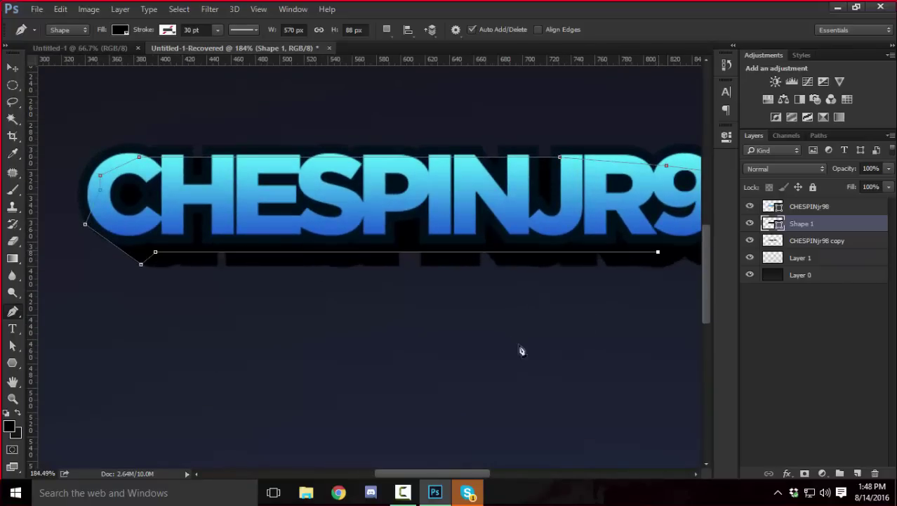
left_click_drag(430, 475, 481, 443)
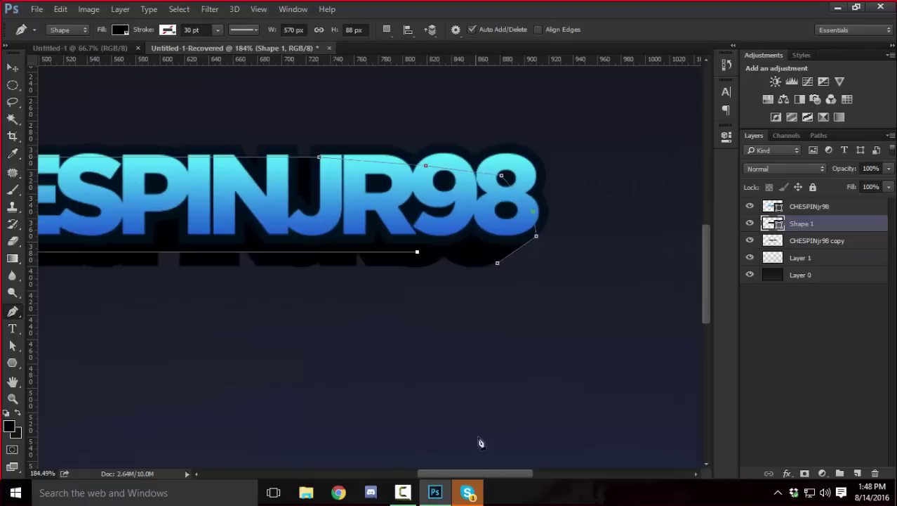
left_click(490, 245)
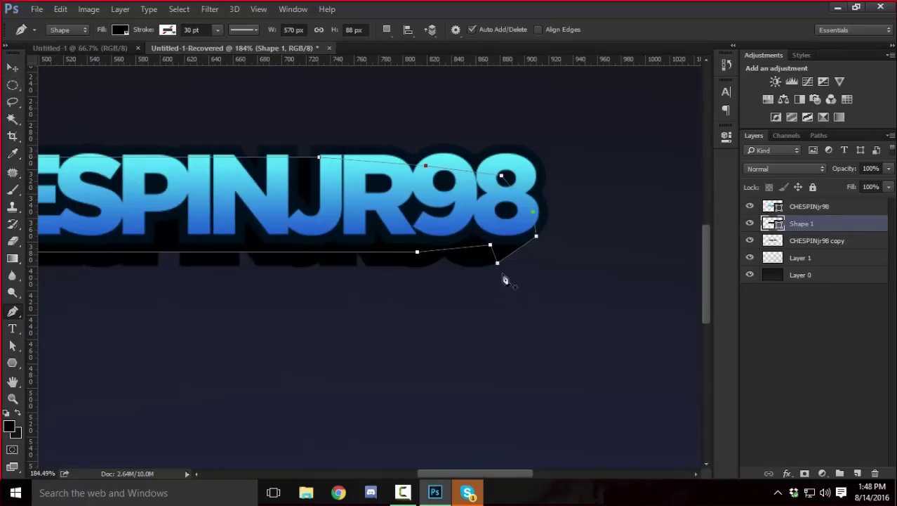
left_click(12, 84)
left_click_drag(237, 281, 298, 304)
scroll(343, 309, "down", 6)
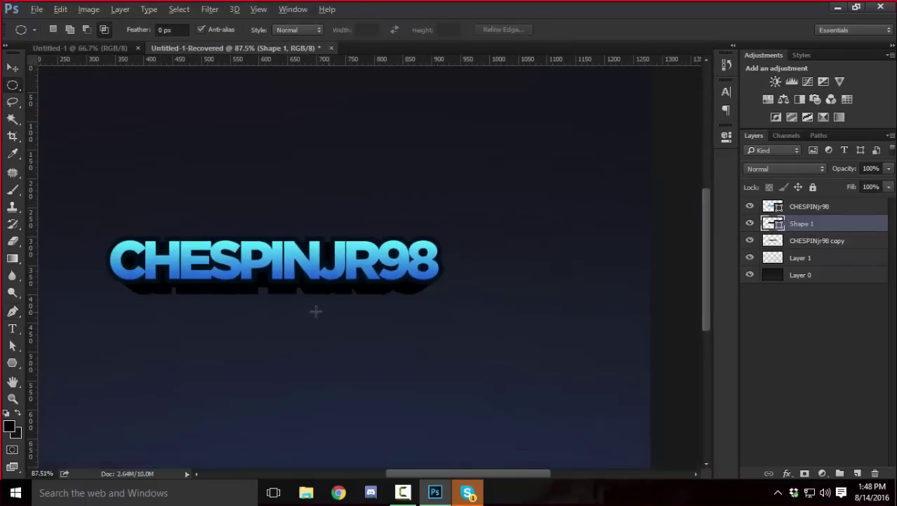
scroll(379, 253, "up", 2)
scroll(380, 253, "up", 2)
scroll(378, 260, "down", 4)
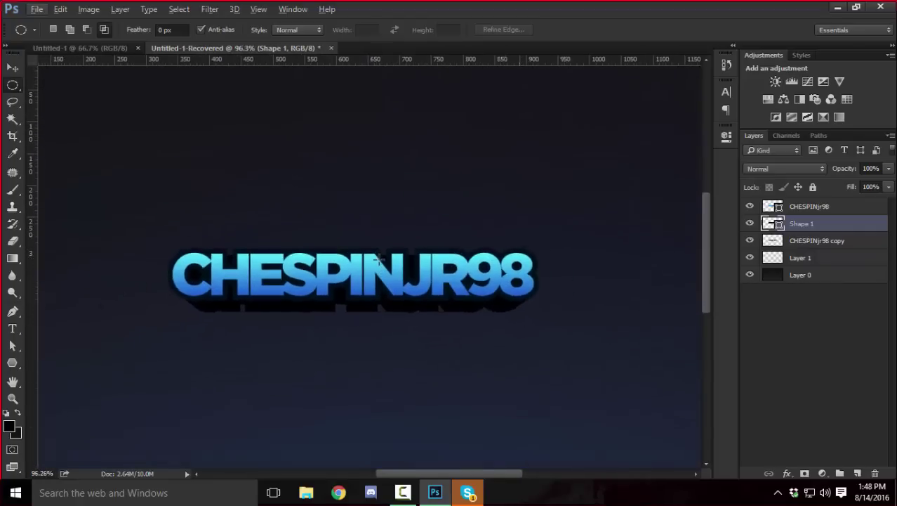
scroll(375, 273, "up", 3)
scroll(375, 273, "up", 1)
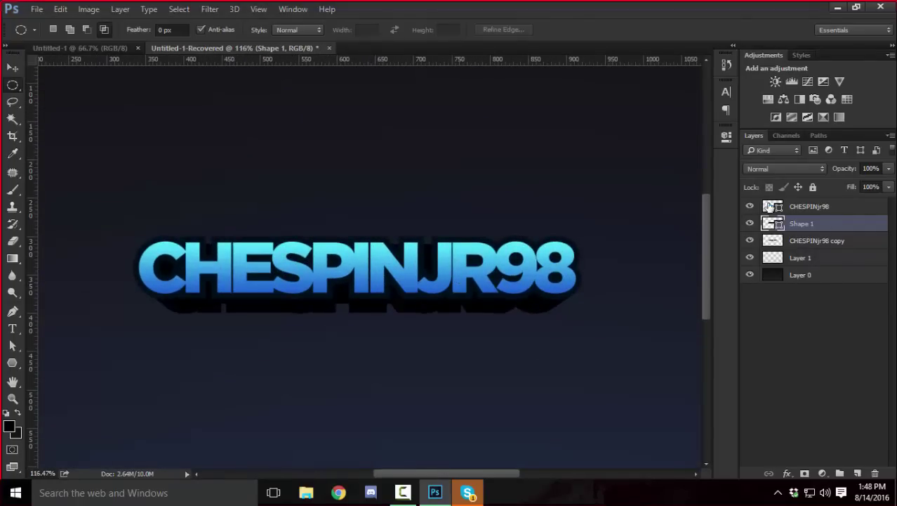
left_click(818, 207)
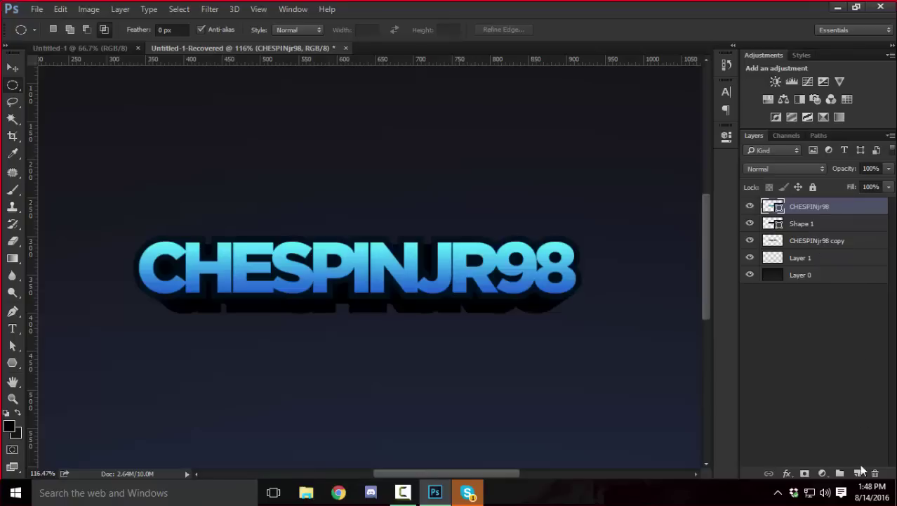
Add a new layer and clip it to the CHESPINjr98 text below.
left_click(858, 472)
right_click(799, 208)
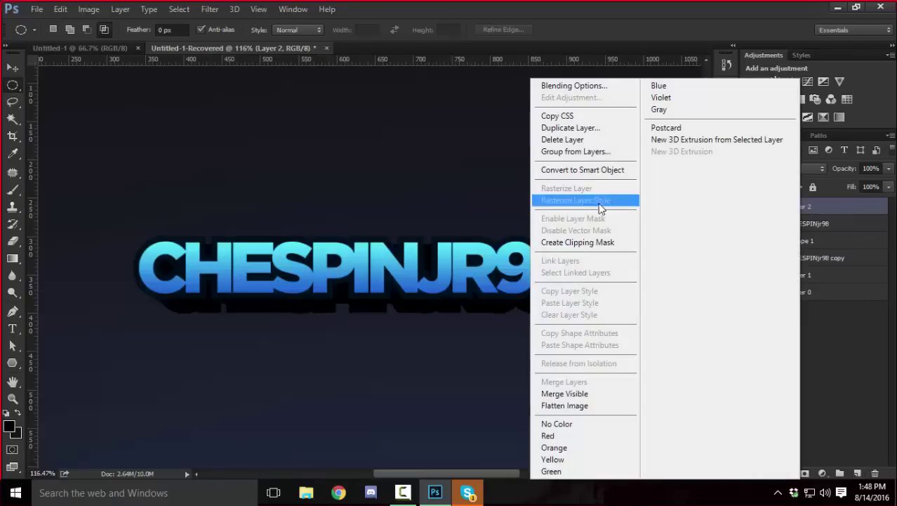
left_click(597, 243)
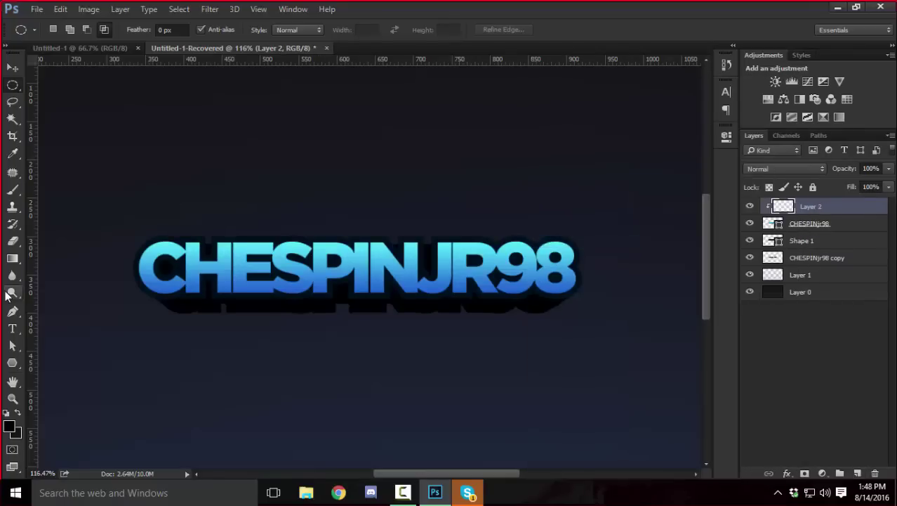
Draw a white (ffffff) rectangle across the upper part of the text.
left_click_drag(11, 362, 63, 362)
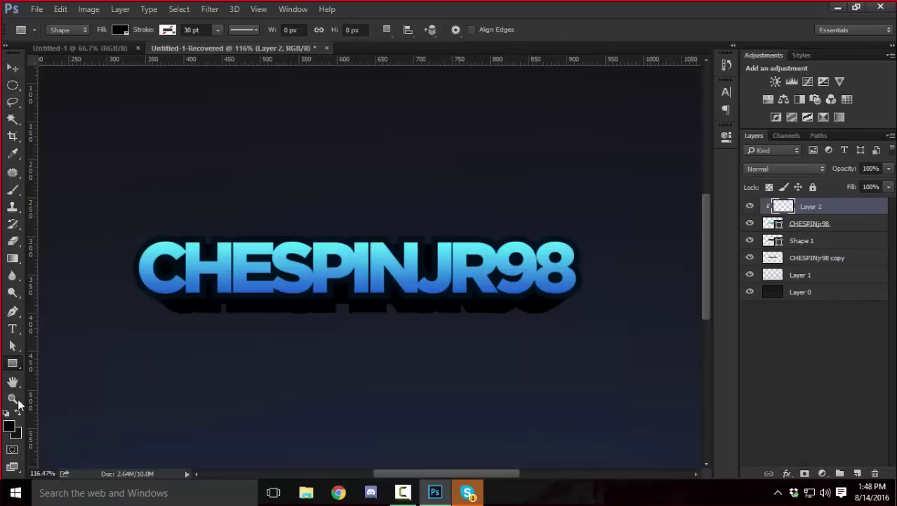
left_click(12, 430)
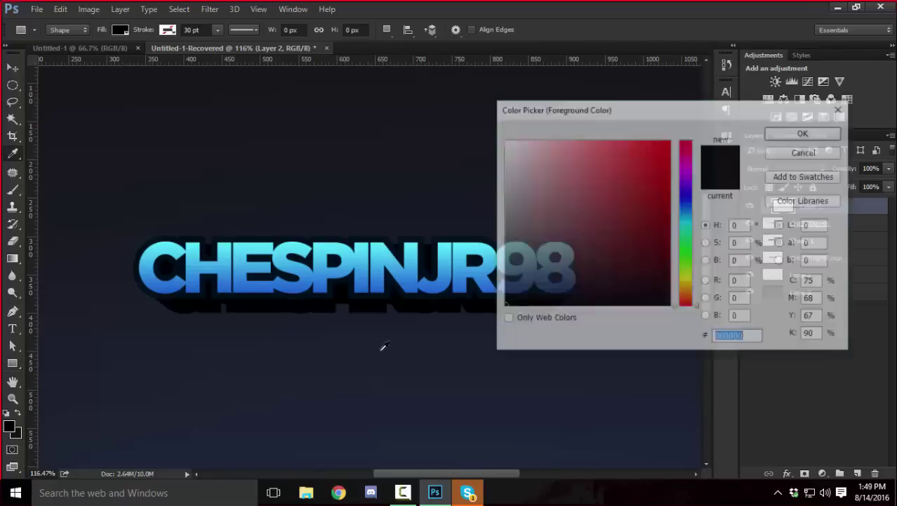
type("ffffff")
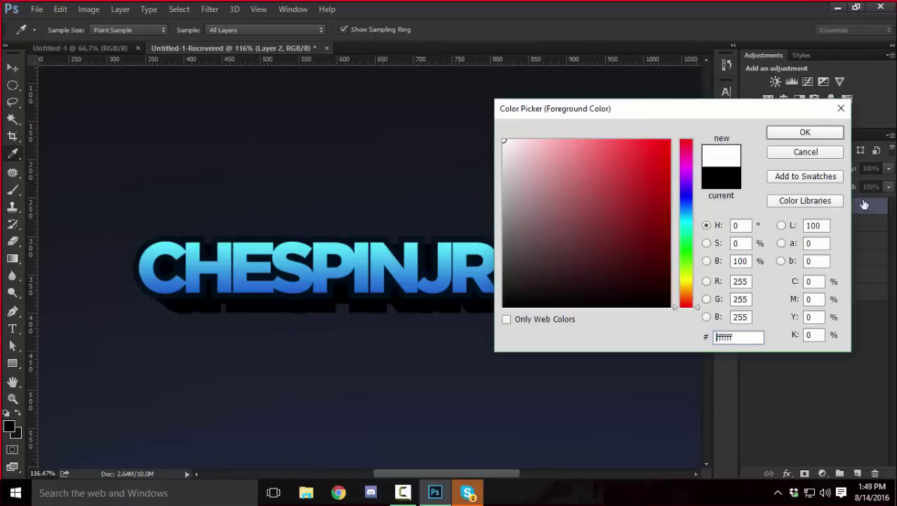
left_click(804, 133)
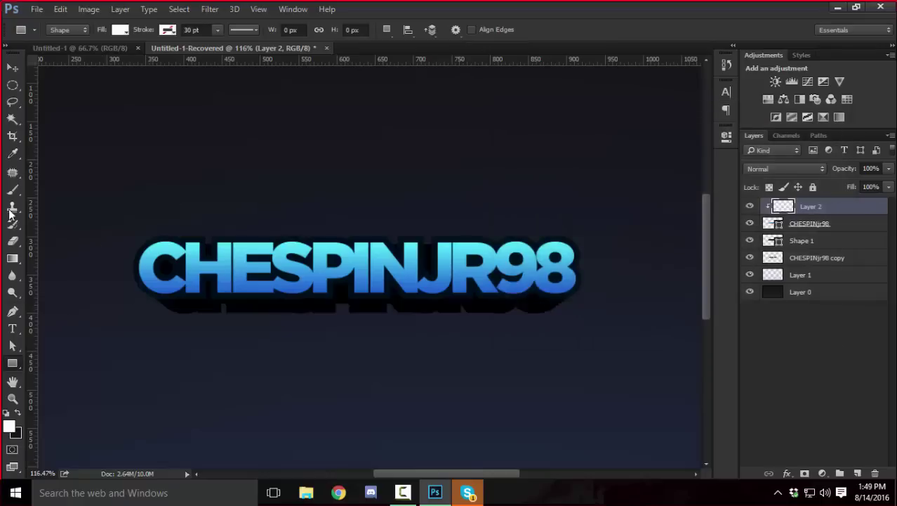
left_click_drag(63, 210, 671, 250)
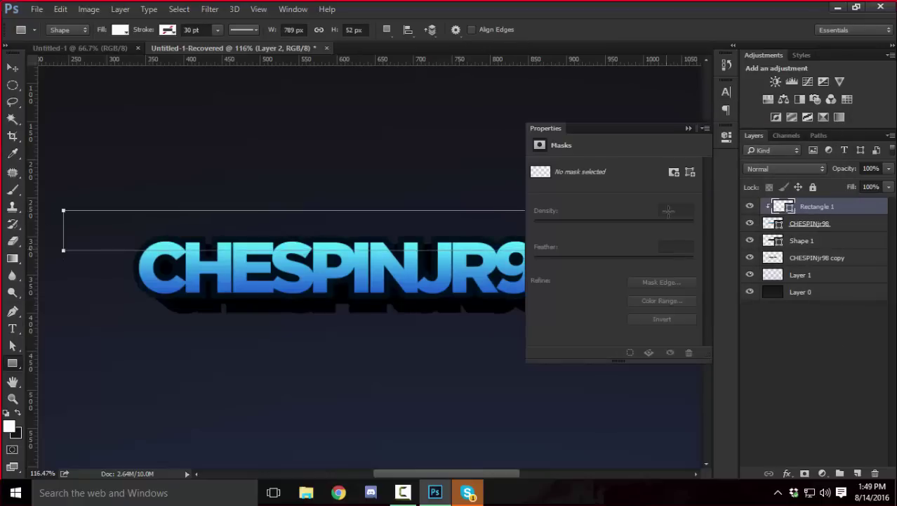
Blend the rectangle as Overlay and lower its opacity to 90%.
left_click(688, 129)
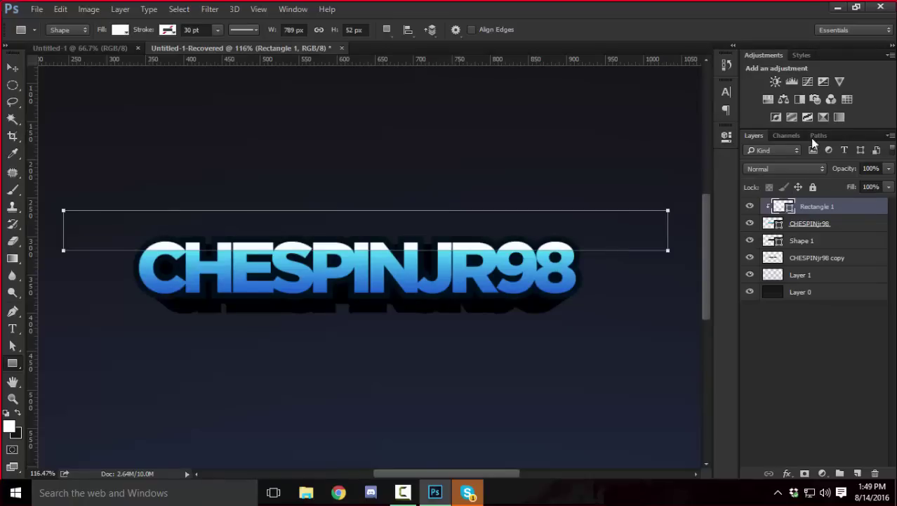
left_click(786, 170)
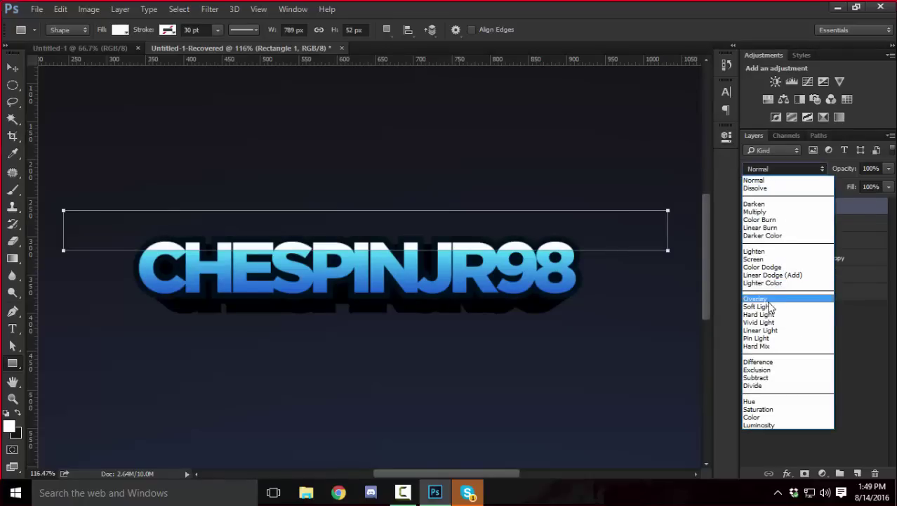
left_click(773, 300)
left_click(13, 85)
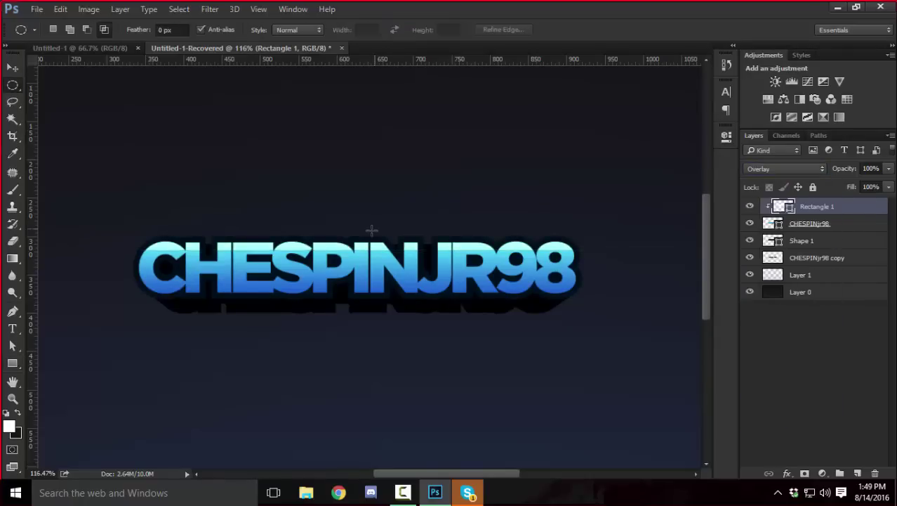
scroll(372, 176, "down", 2)
left_click(889, 169)
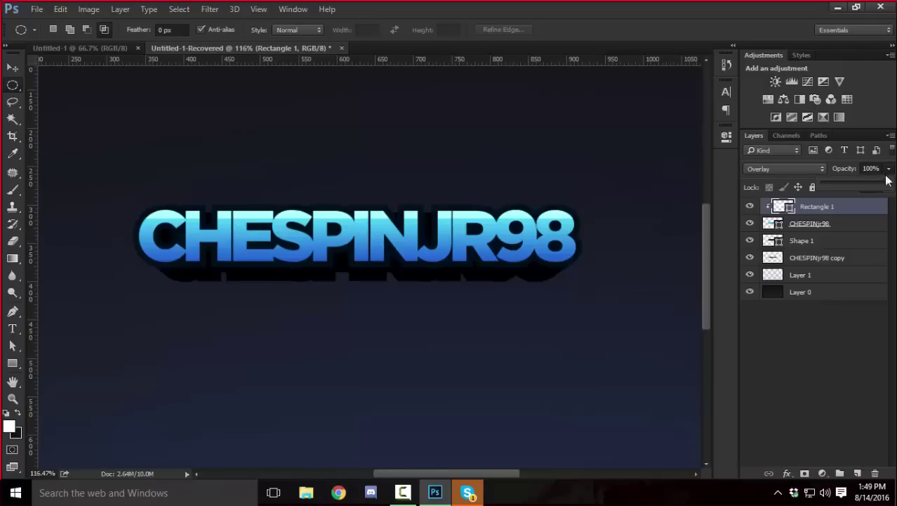
mouse_move(878, 181)
left_mouse_down()
mouse_move(835, 179)
mouse_move(884, 185)
left_mouse_up()
scroll(395, 262, "down", 2)
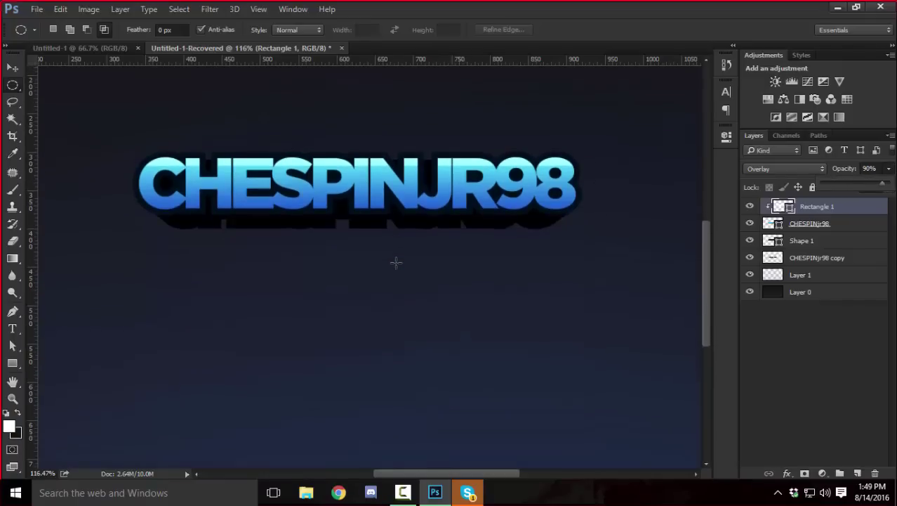
scroll(395, 261, "down", 4)
scroll(394, 261, "up", 5)
scroll(386, 279, "down", 3)
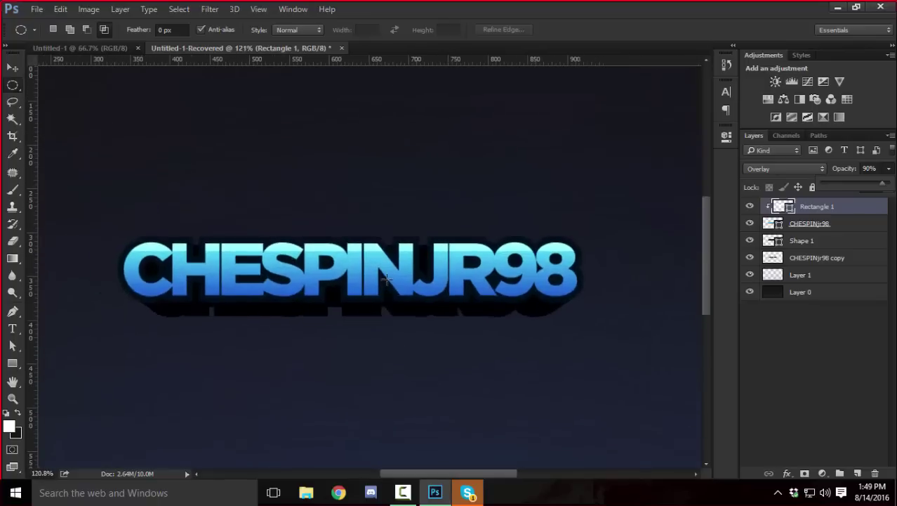
scroll(386, 280, "up", 2)
scroll(386, 280, "down", 3)
scroll(386, 280, "up", 2)
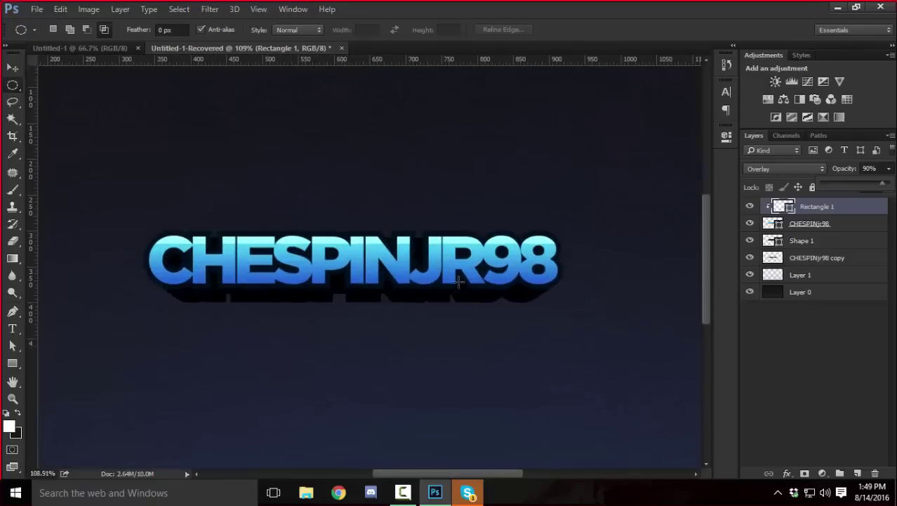
Group Rectangle 1 down through CHESPINjr98 copy into Group 1.
left_click(800, 275, "shift")
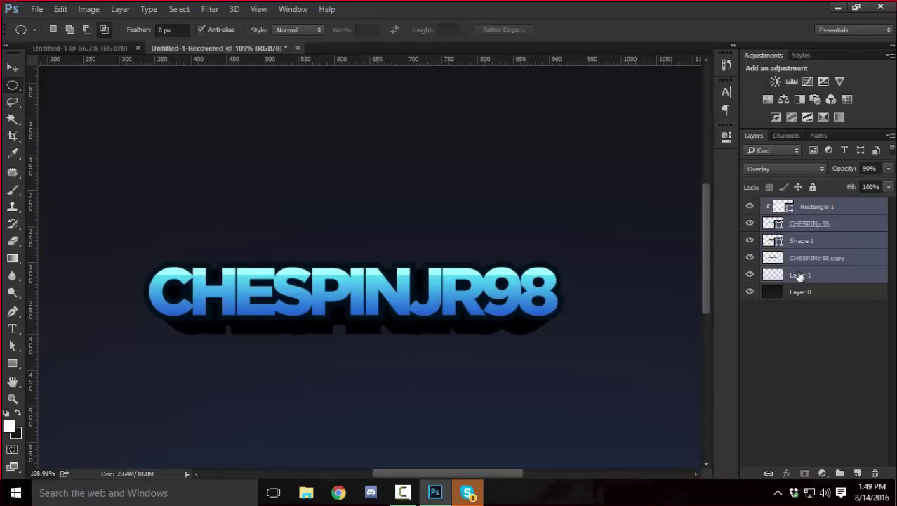
key("ctrl+g")
left_click(750, 205)
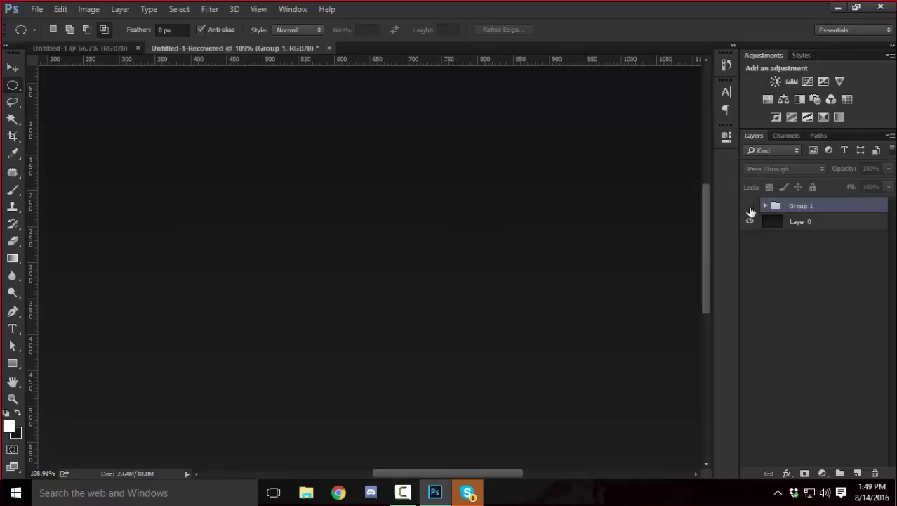
left_click(750, 205)
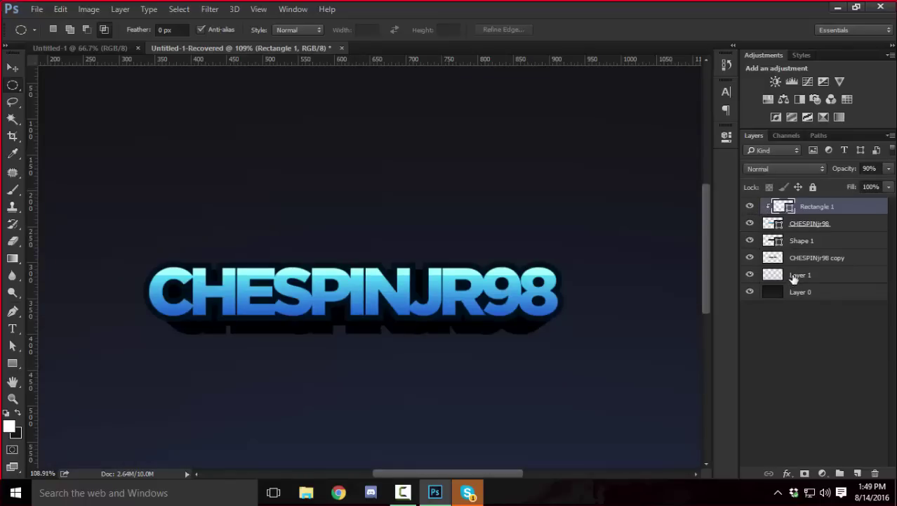
left_click(793, 276)
left_click(813, 258)
left_click(818, 211, "shift")
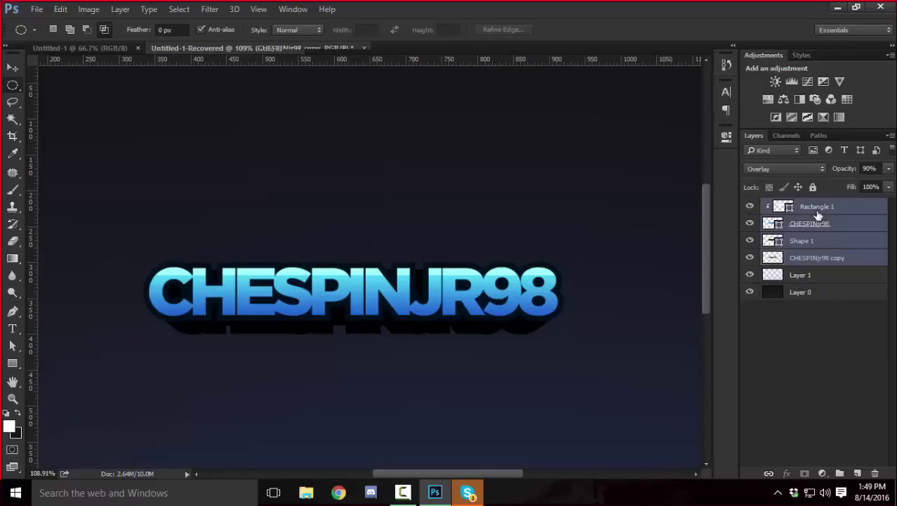
key("ctrl+g")
Give Group 1 an Outer Glow blended as Overlay at 75%, 21 px.
double_click(831, 204)
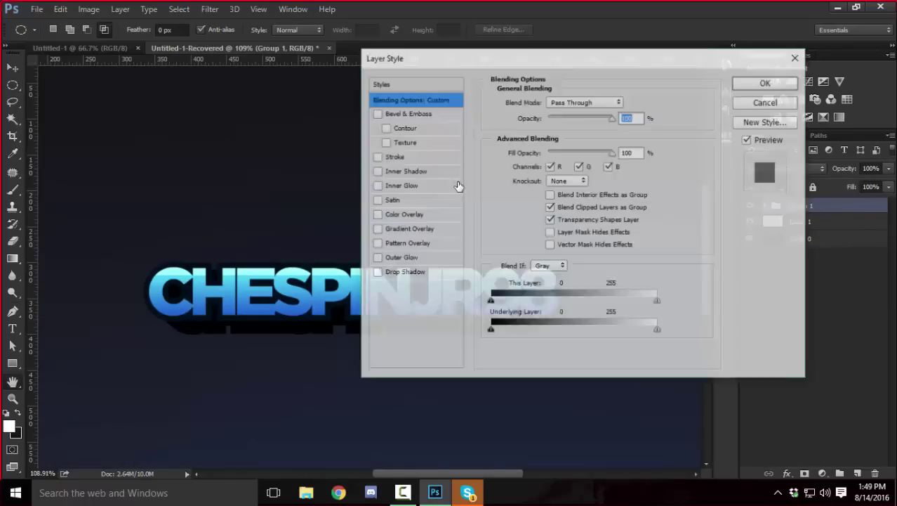
left_click(402, 257)
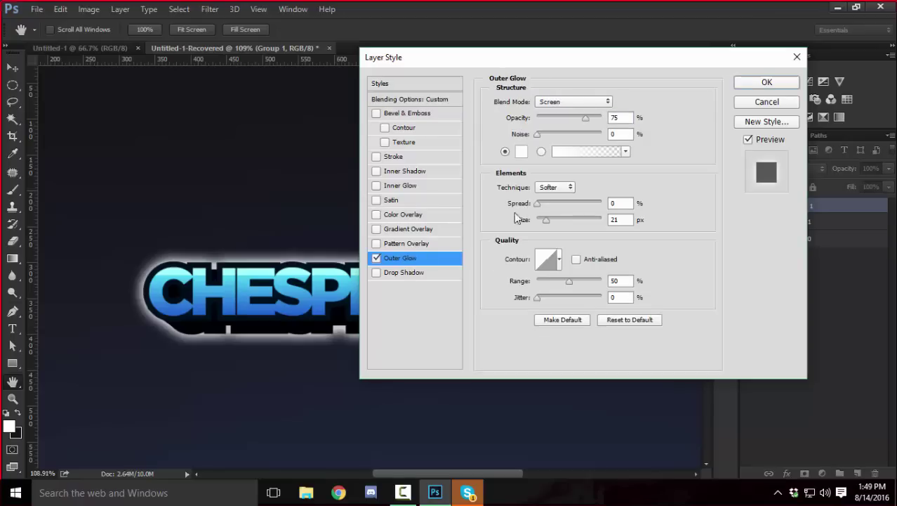
left_click(571, 102)
left_click(562, 230)
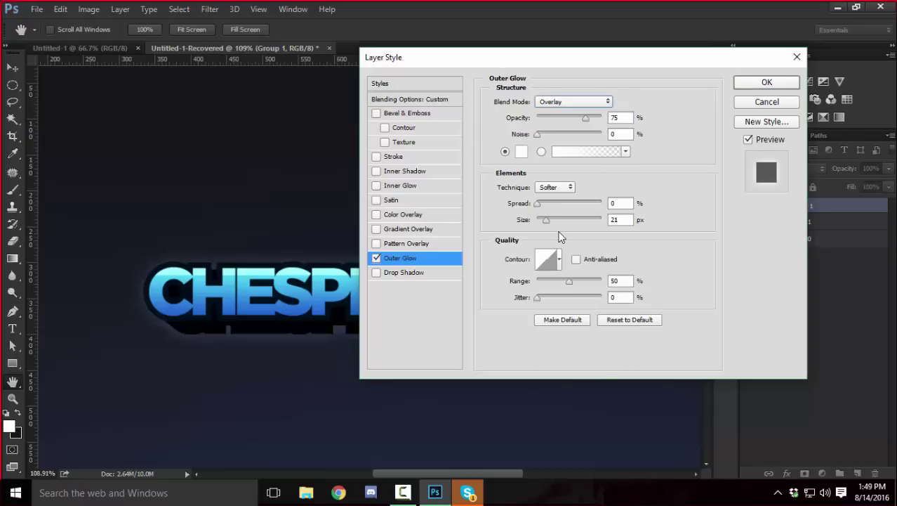
left_click(766, 83)
scroll(467, 270, "down", 1)
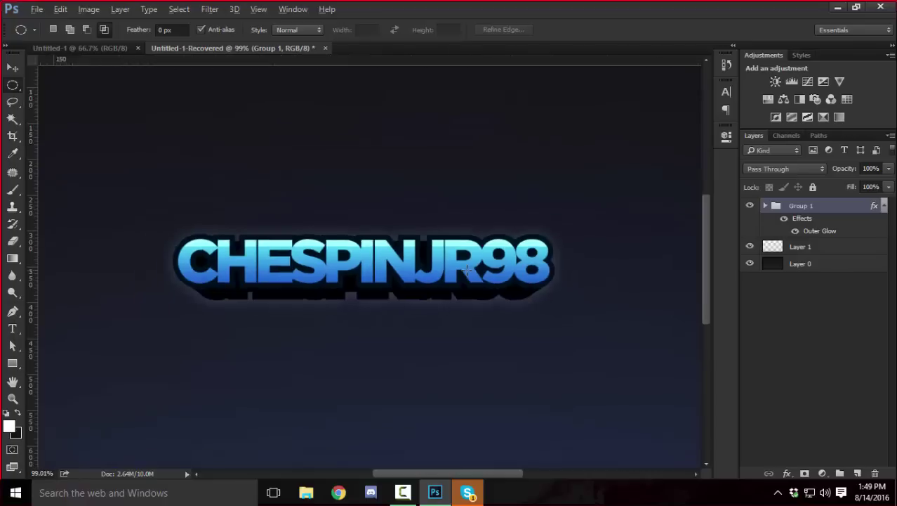
scroll(467, 270, "down", 3)
scroll(460, 274, "up", 4)
scroll(452, 276, "down", 2)
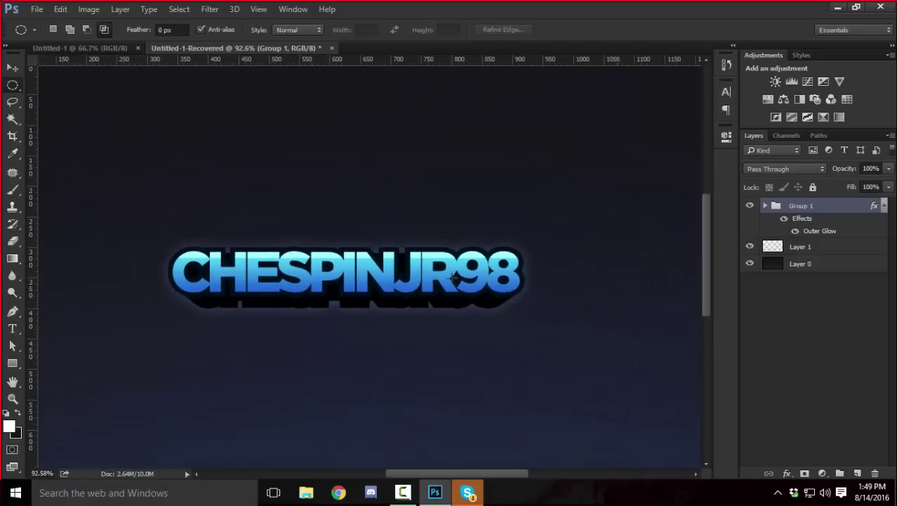
scroll(396, 352, "up", 1)
scroll(397, 352, "down", 2)
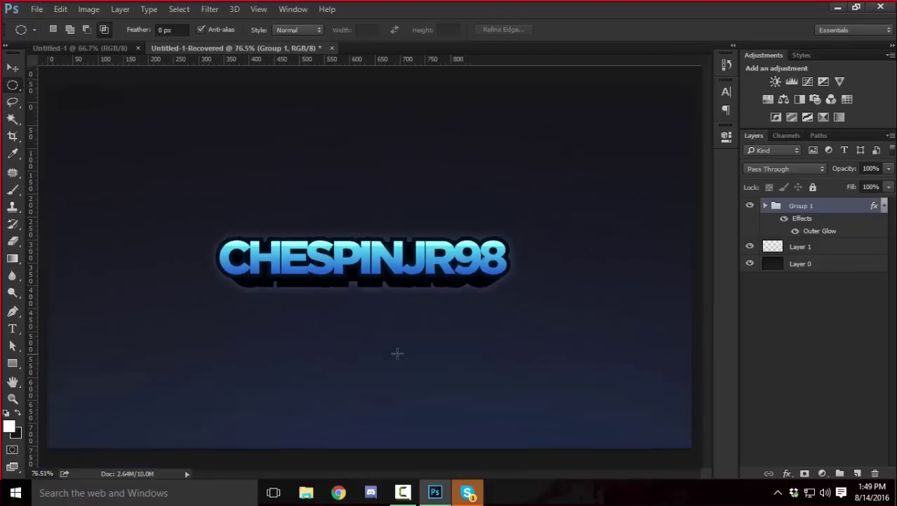
scroll(396, 353, "up", 4)
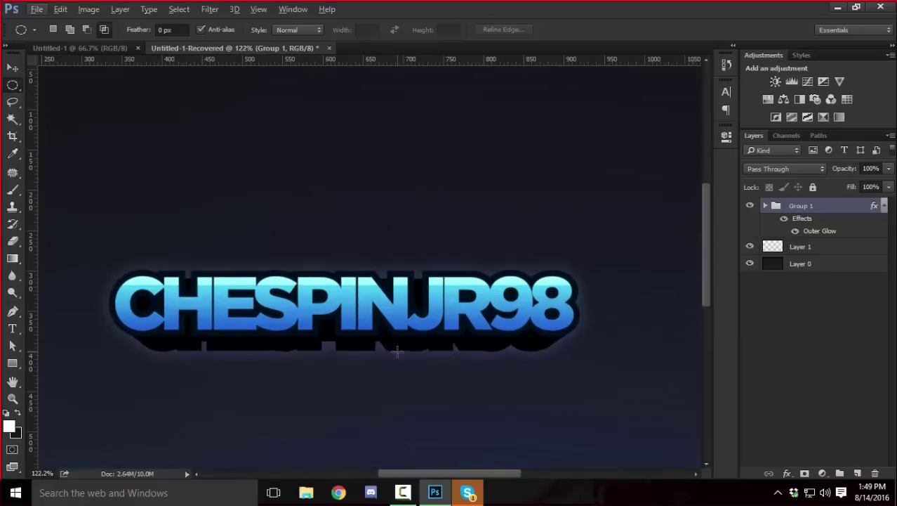
scroll(404, 344, "down", 2)
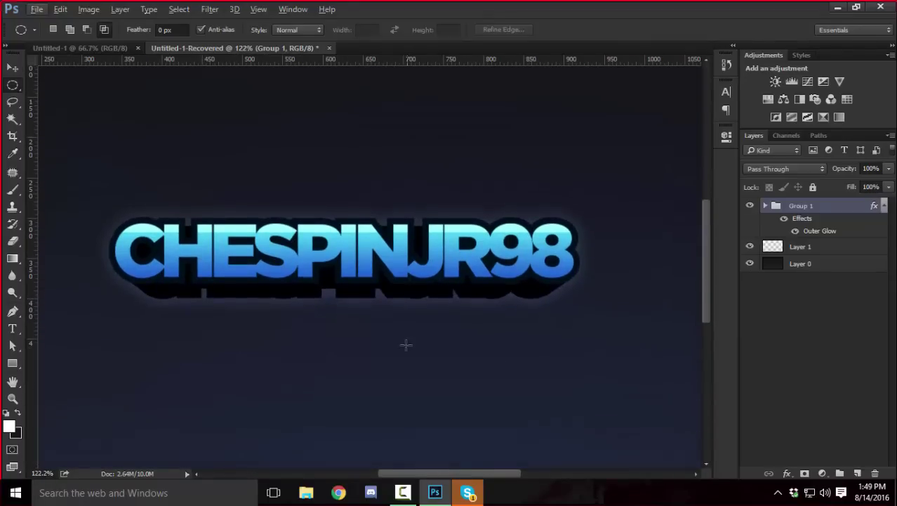
scroll(403, 356, "up", 1)
scroll(403, 357, "down", 1)
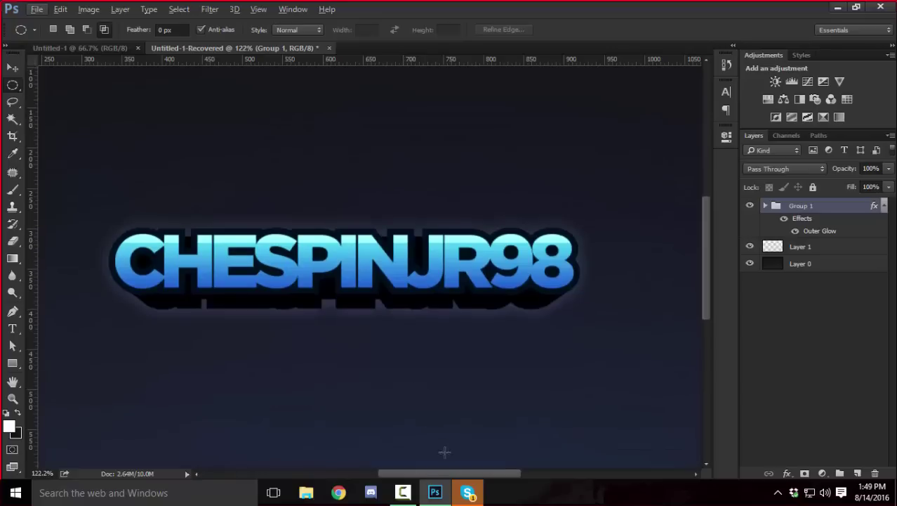
left_click_drag(450, 477, 454, 477)
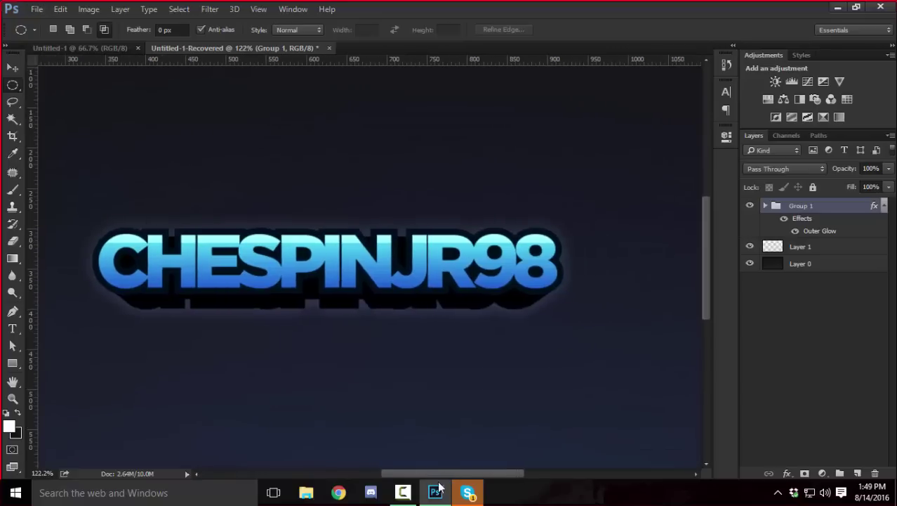
left_click(415, 493)
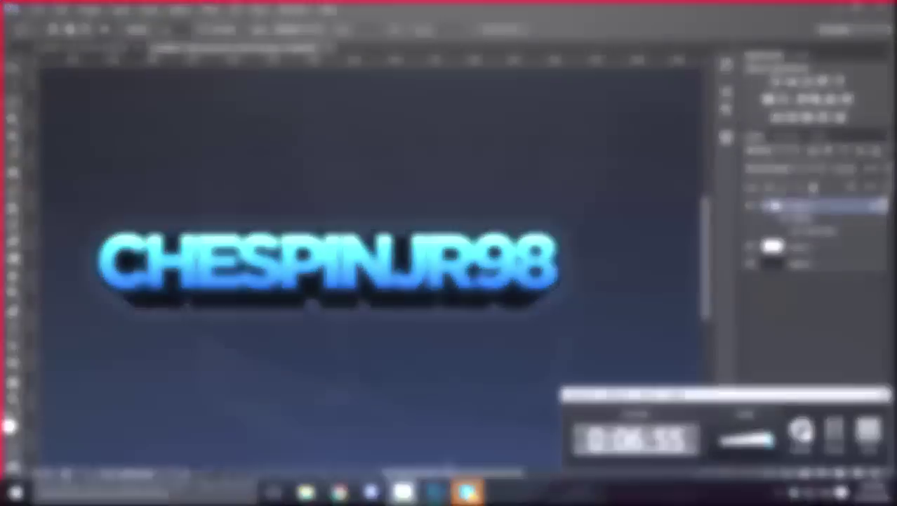